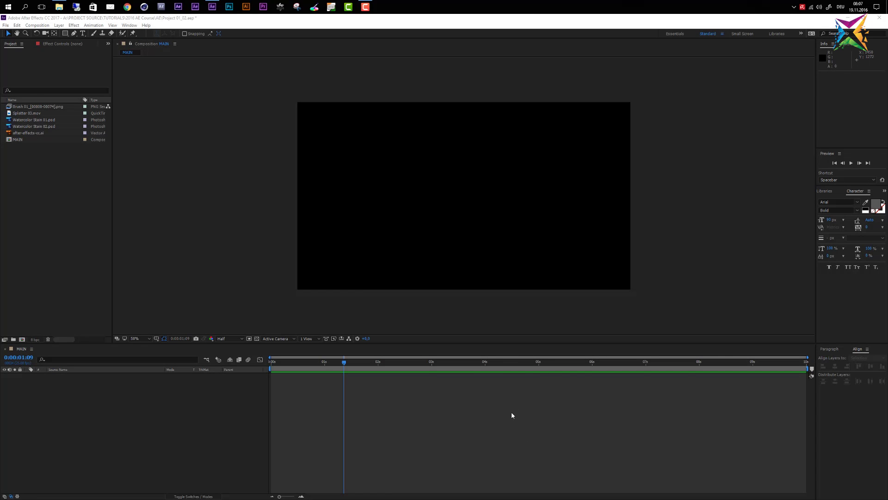
click(315, 437)
click(123, 426)
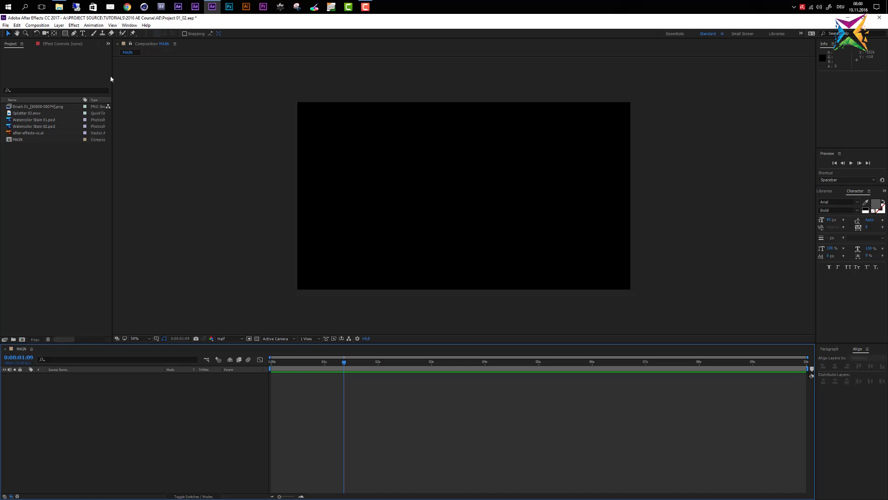
click(63, 27)
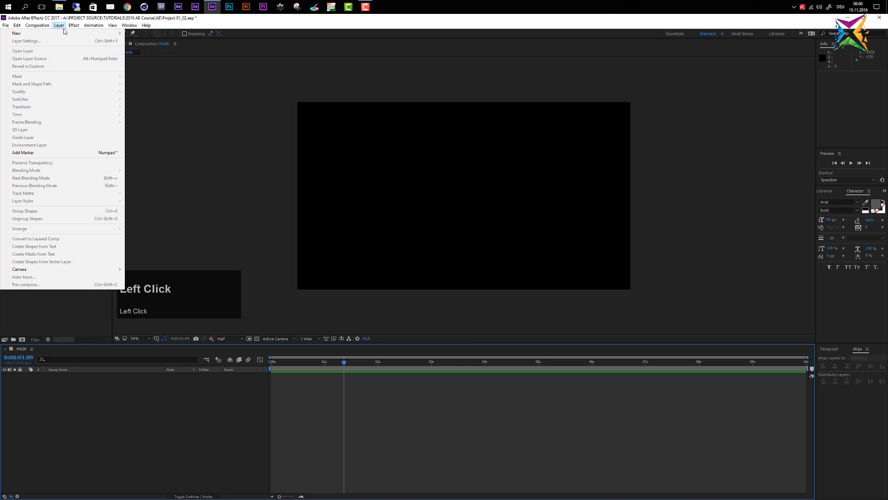
mouse_move(67, 33)
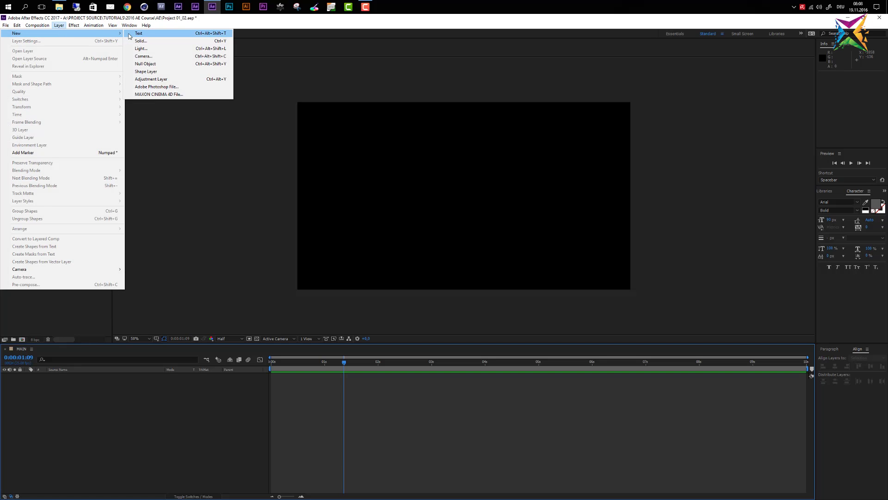
click(70, 314)
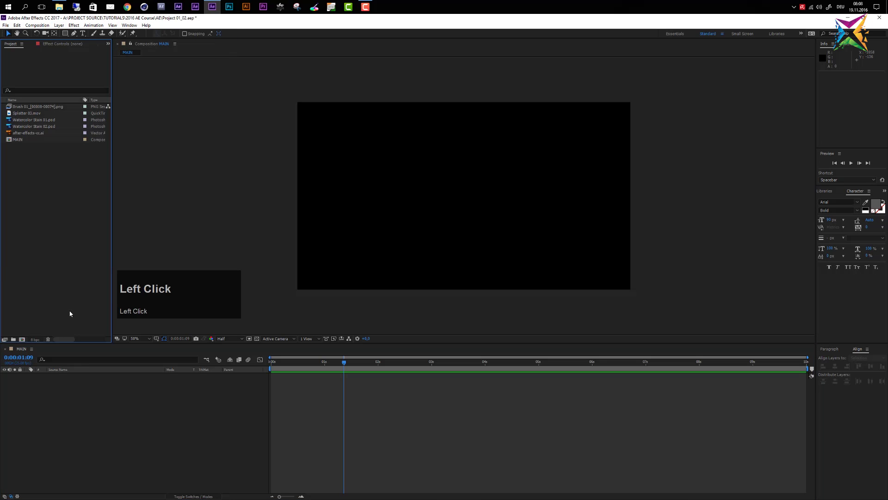
click(59, 25)
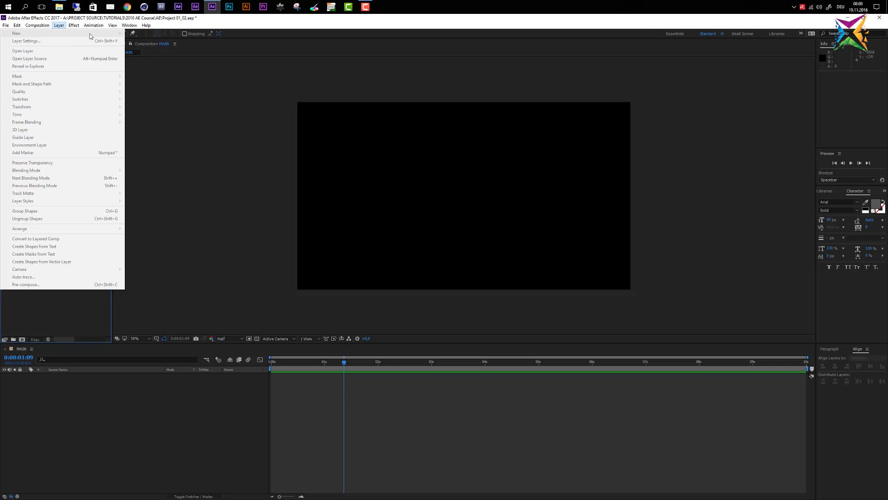
click(132, 413)
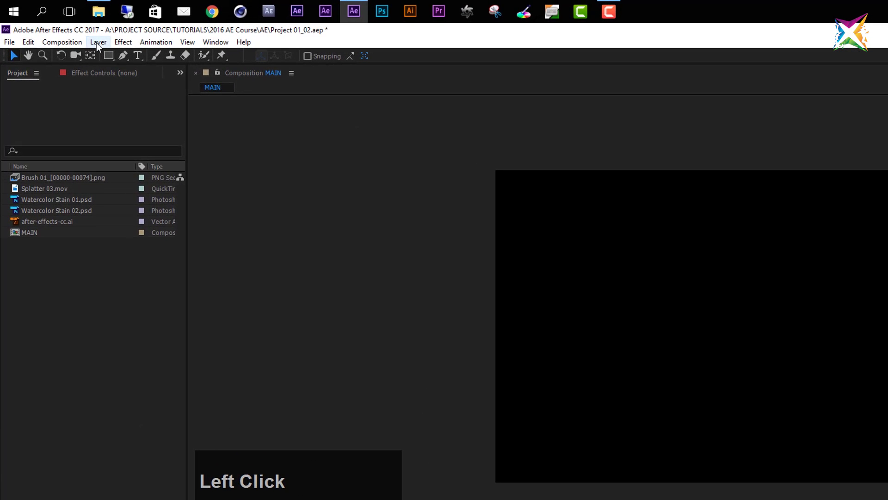
click(66, 28)
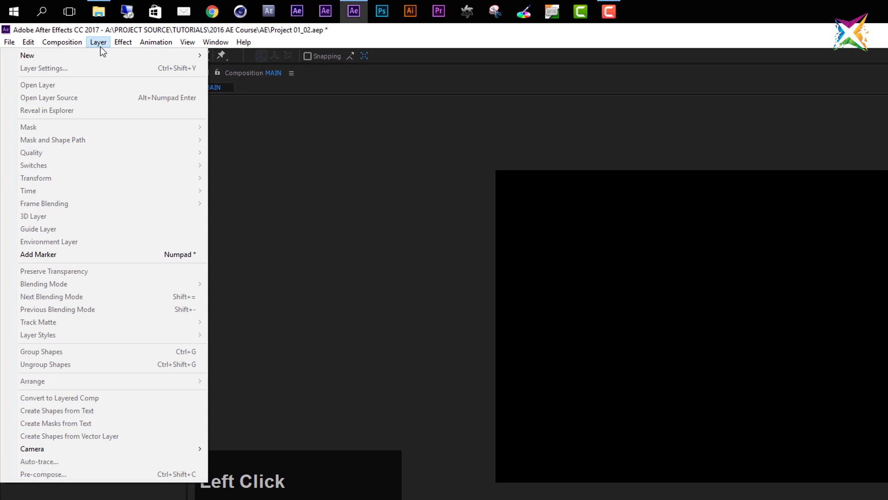
mouse_move(104, 55)
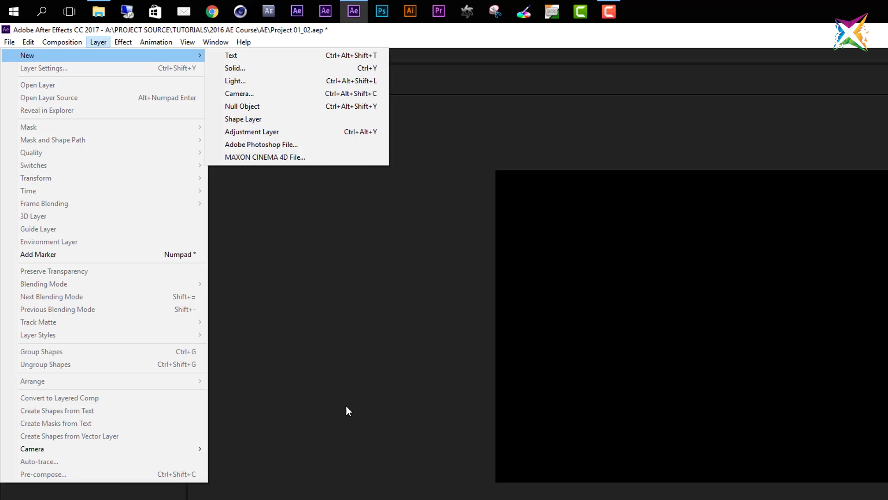
click(379, 498)
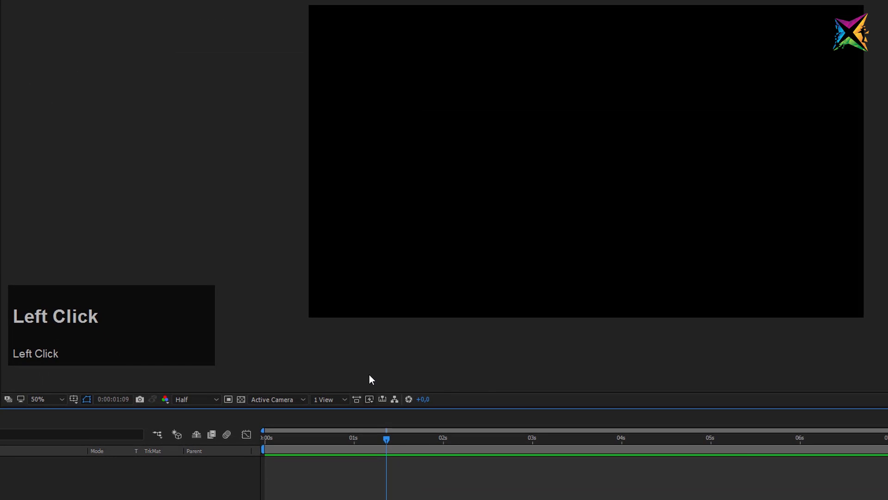
Start a new solid layer in the MAIN composition and name it Background
key(ctrl+y)
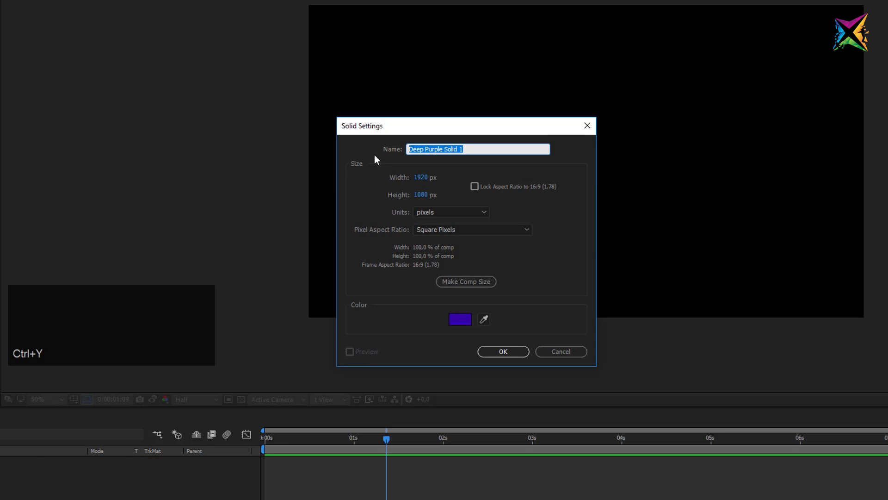
click(476, 147)
drag(475, 146, 380, 152)
text(Back)
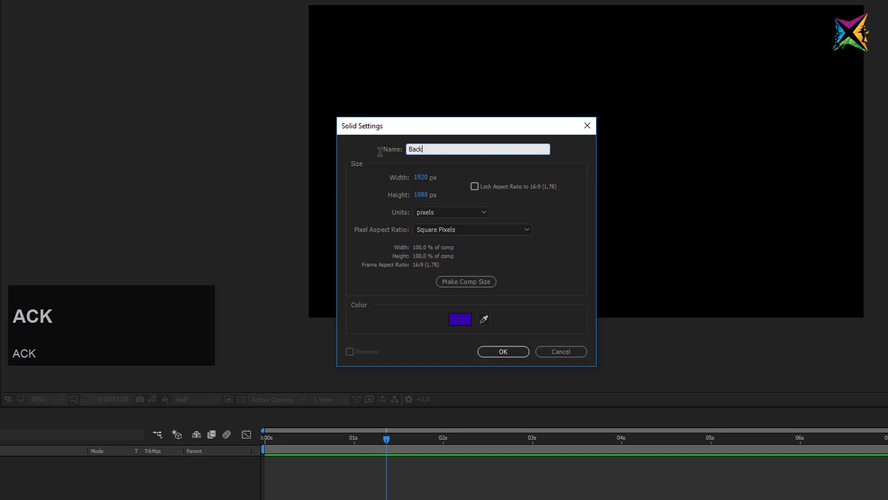
text(ground)
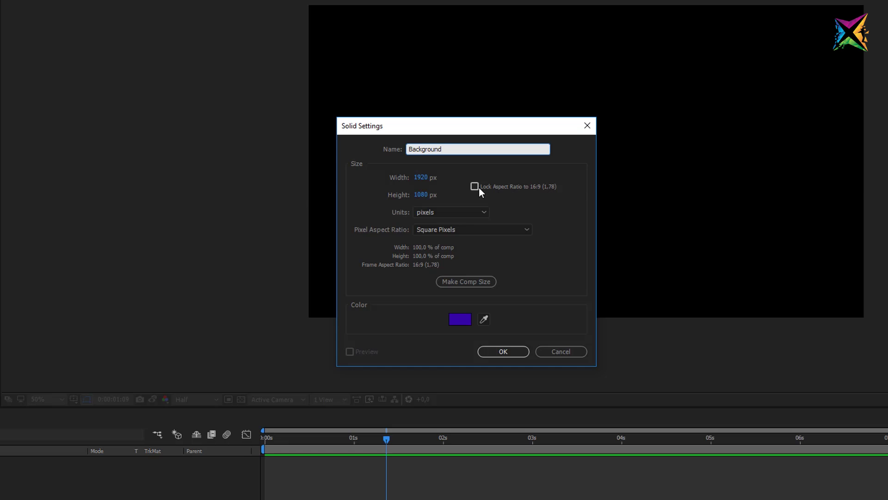
Set the solid's units to pixels with Square Pixels as pixel aspect ratio, and match its size to the composition
click(483, 212)
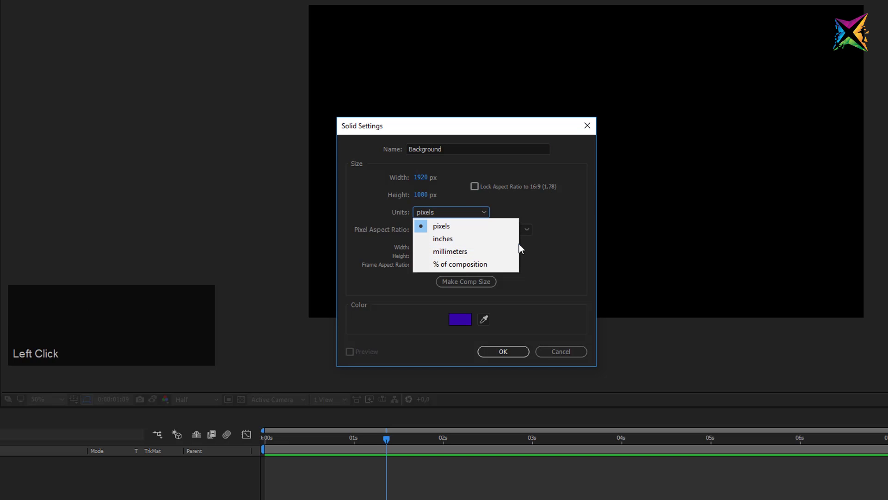
click(441, 226)
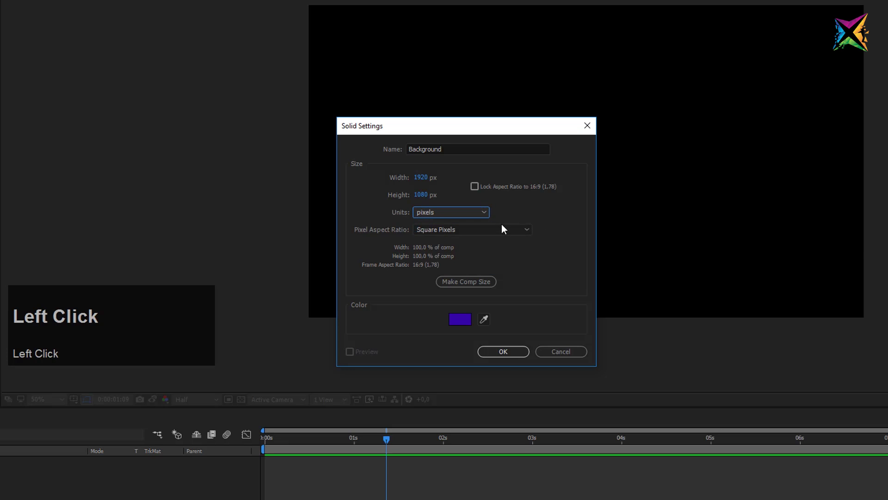
click(460, 228)
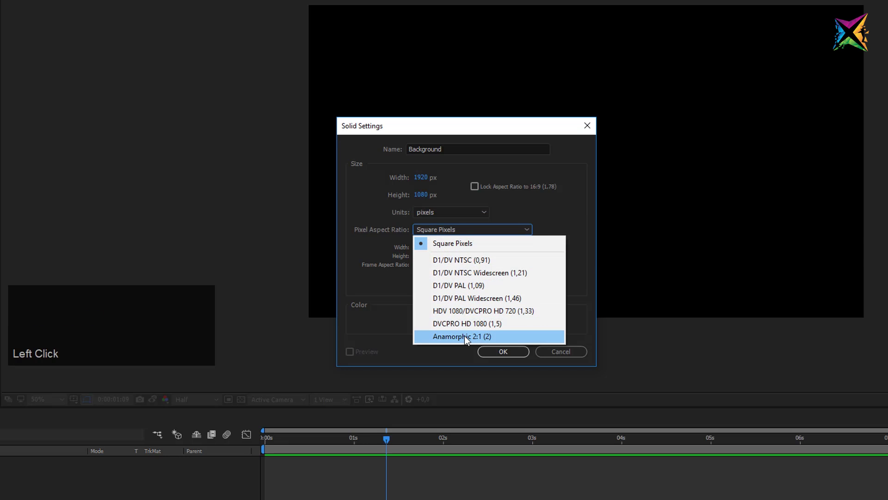
click(461, 244)
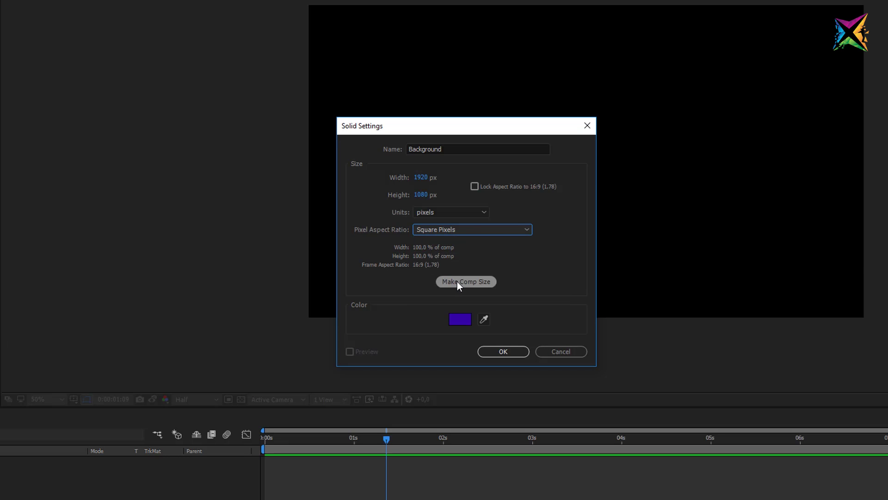
click(457, 281)
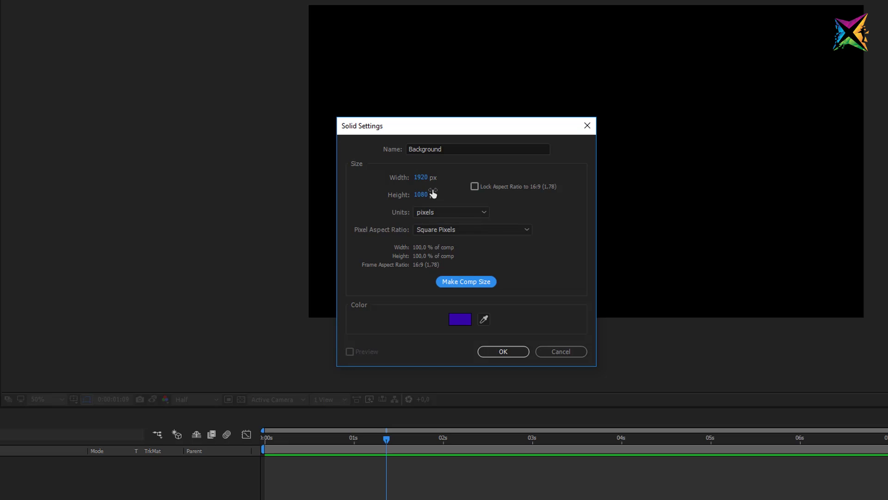
Try a size of 500 × 500 px for the solid and return it to the composition size
click(423, 178)
text(500)
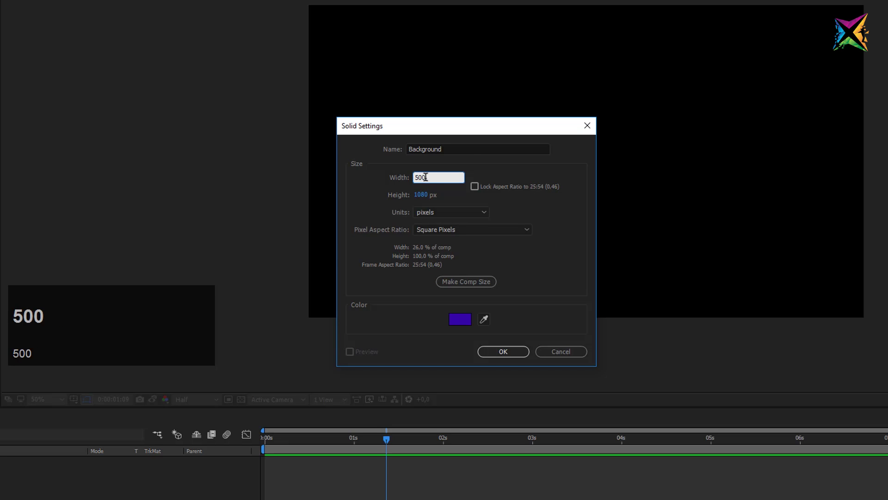
click(419, 195)
text(500)
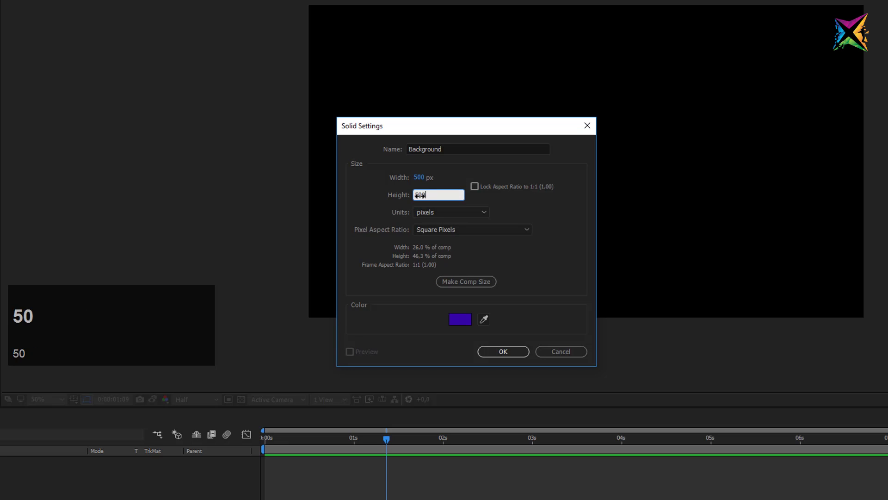
click(527, 252)
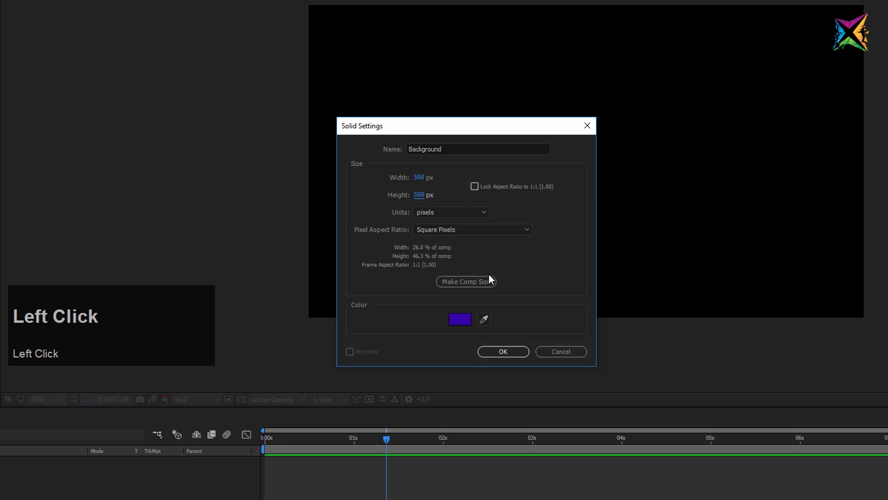
click(469, 283)
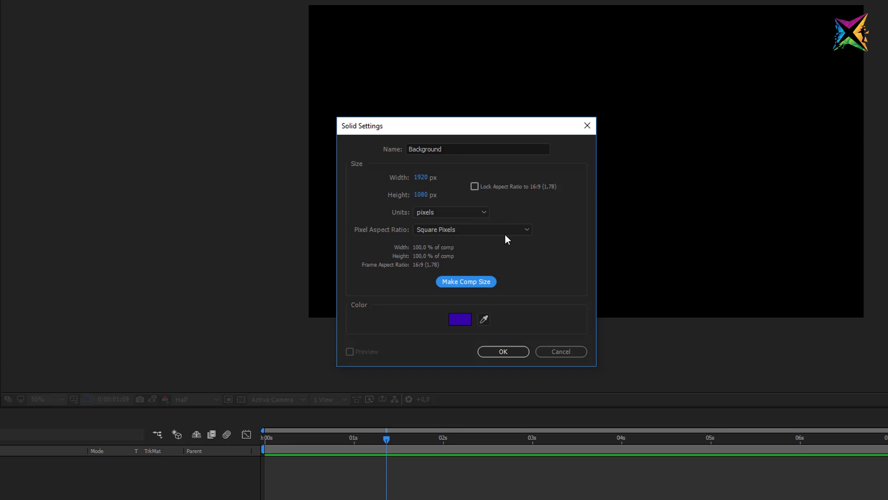
Set the solid's color to a very dark purple with a hue of about 258° and create the Background layer
click(463, 321)
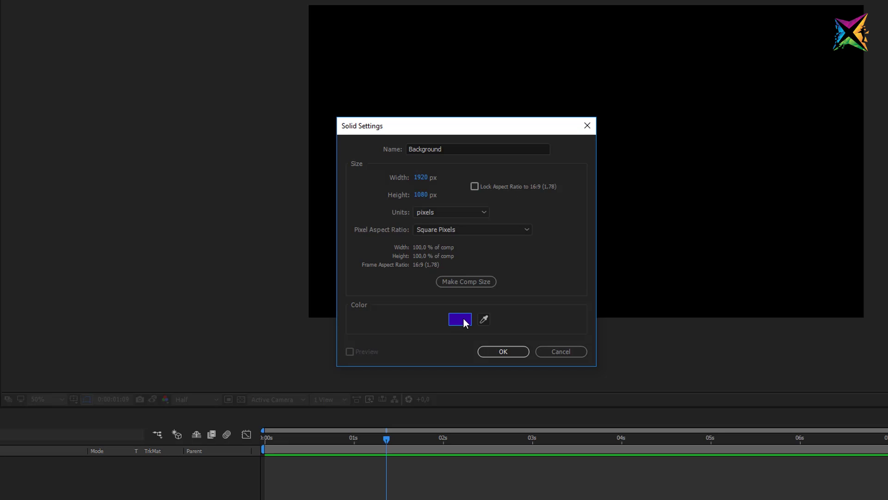
click(465, 323)
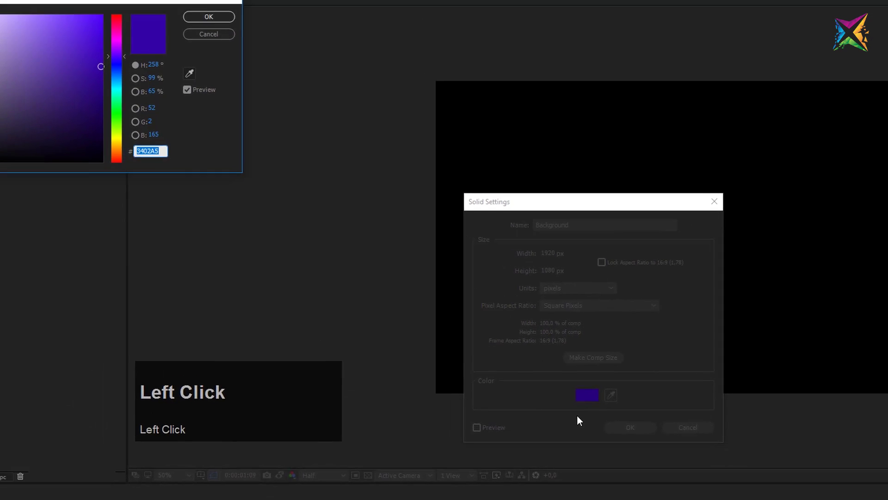
mouse_move(161, 106)
mouse_down()
mouse_move(161, 131)
mouse_move(135, 126)
mouse_move(141, 141)
mouse_move(156, 143)
mouse_up()
drag(185, 93, 185, 93)
drag(155, 142, 157, 148)
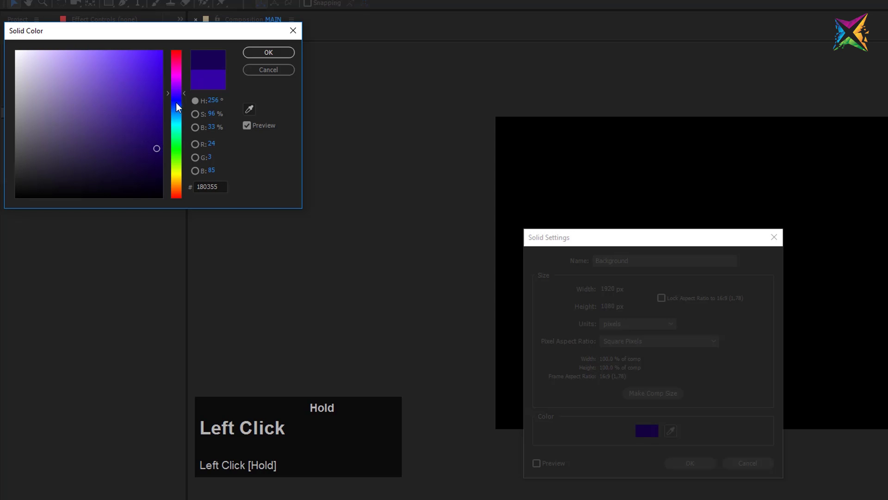
click(184, 92)
drag(157, 145, 157, 151)
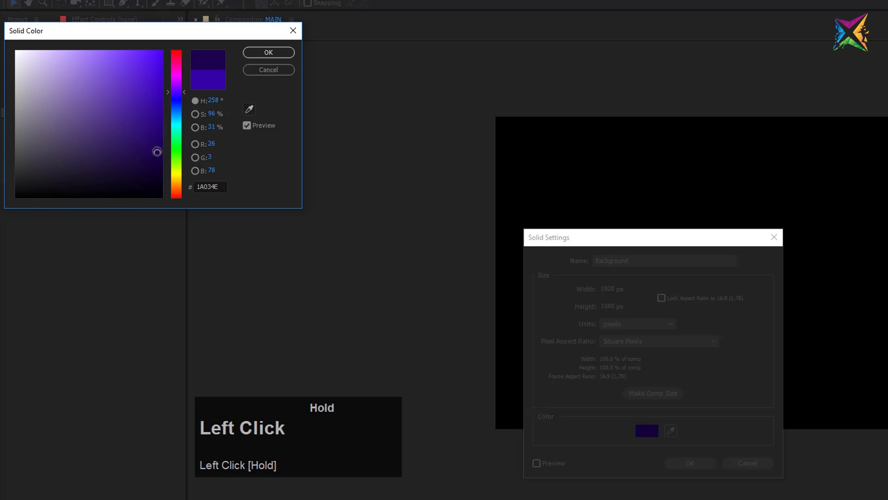
click(268, 53)
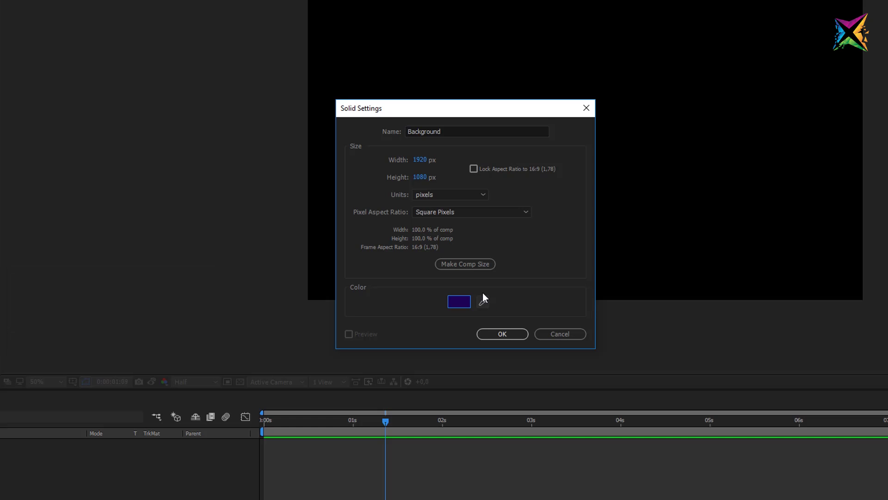
click(503, 334)
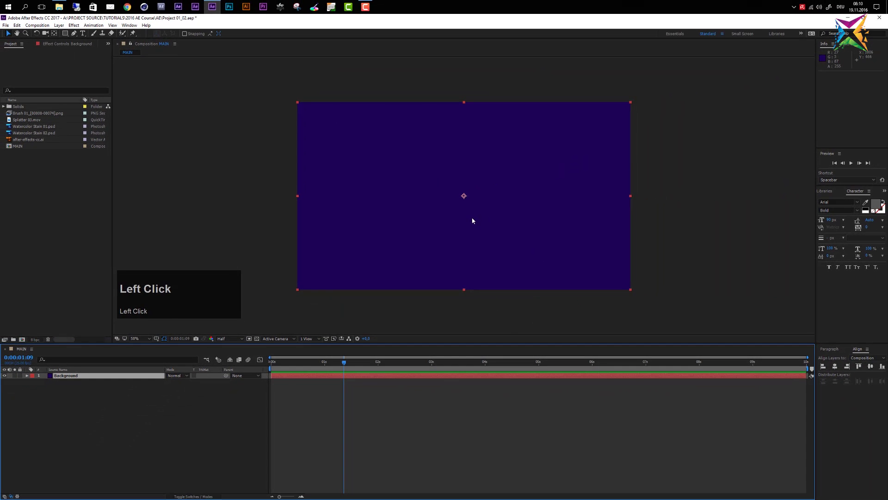
Try placing the Background solid from the Solids folder into the timeline a second time, and delete that extra layer
click(5, 108)
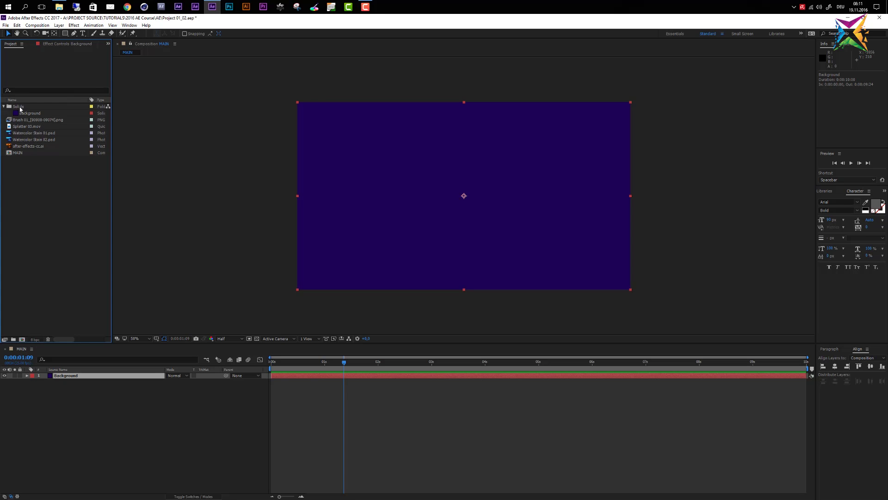
click(29, 113)
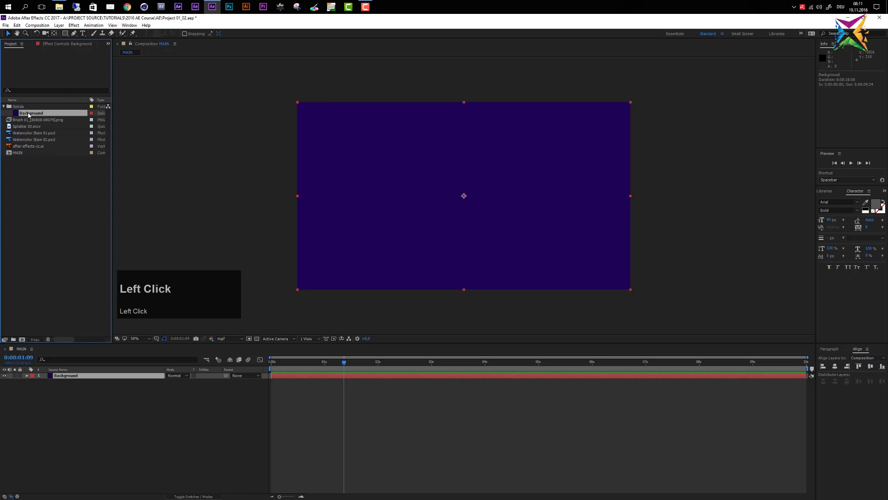
drag(33, 114, 120, 393)
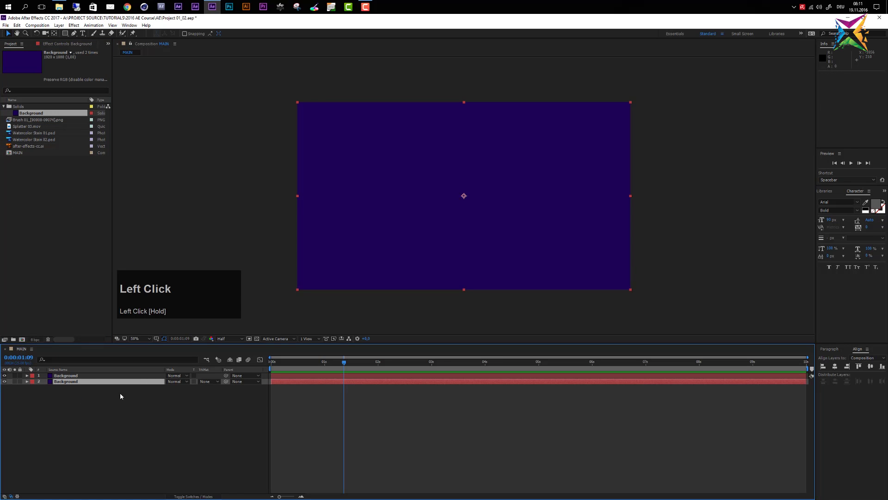
click(76, 382)
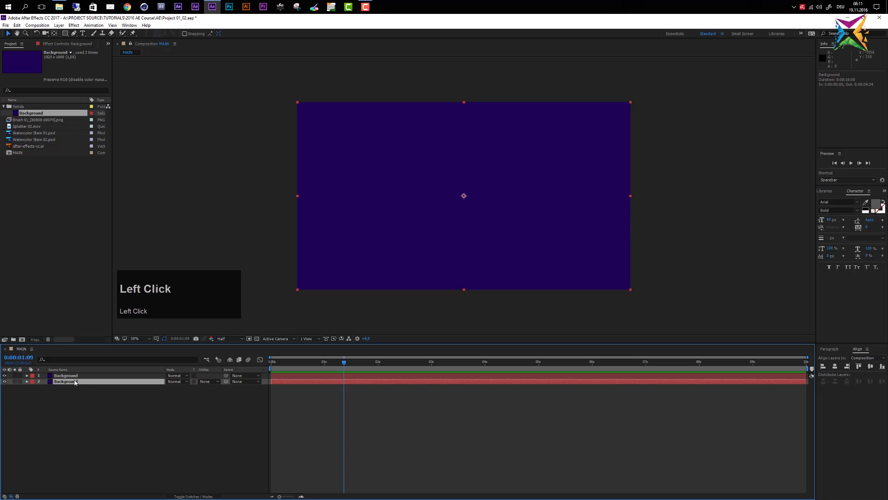
key(Delete)
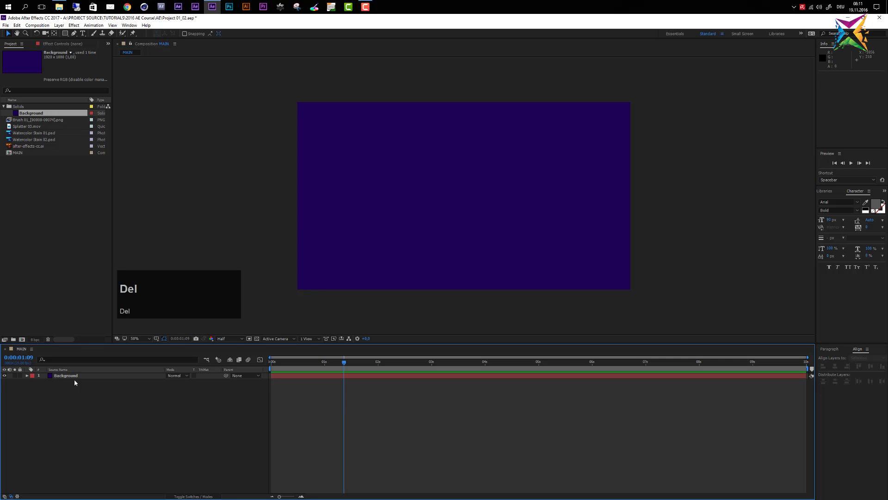
Add Watercolor Stain 01.psd to the MAIN timeline and place its layer above the Background layer
key(q)
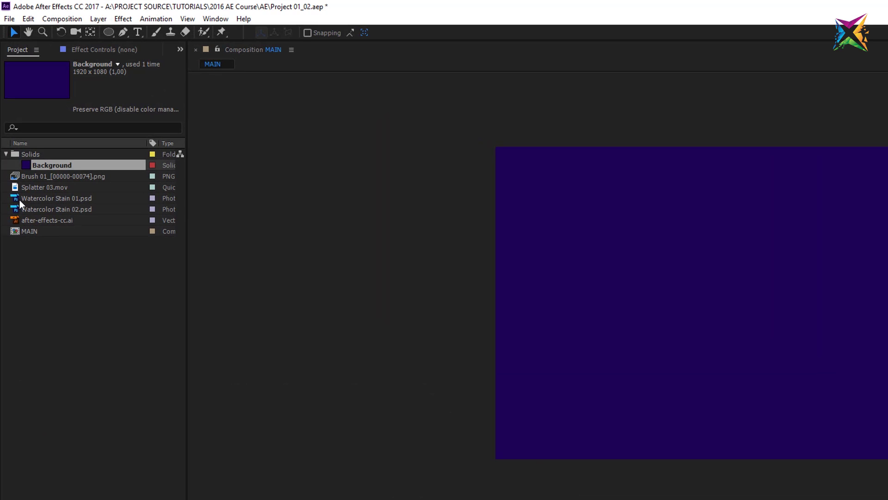
drag(15, 198, 117, 304)
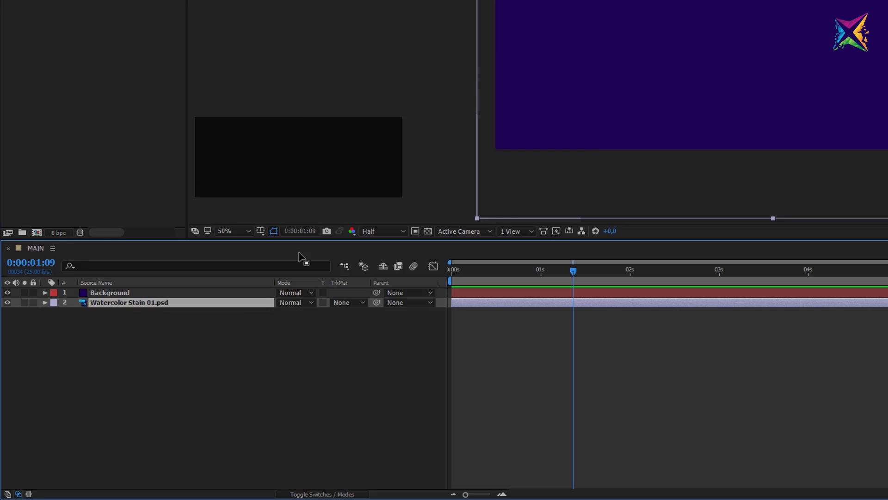
drag(105, 305, 110, 291)
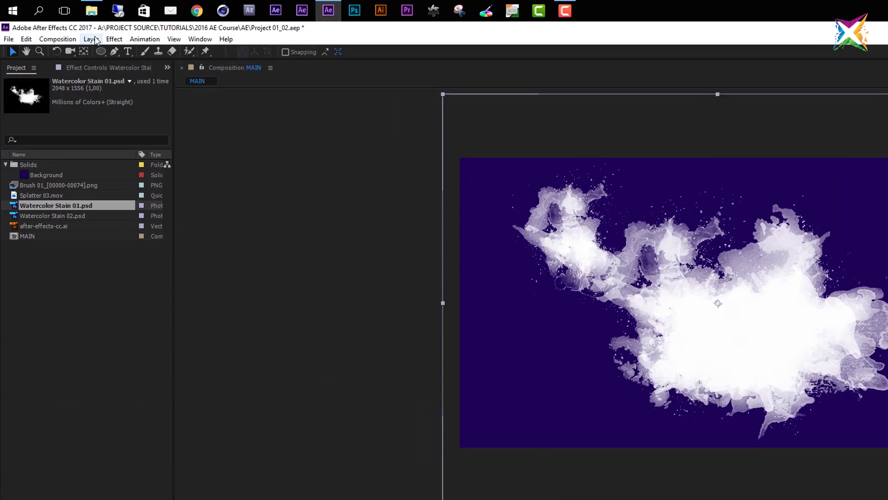
Create a new shape layer and draw a circle on it centred in the composition with the Ellipse tool
click(60, 26)
mouse_move(107, 51)
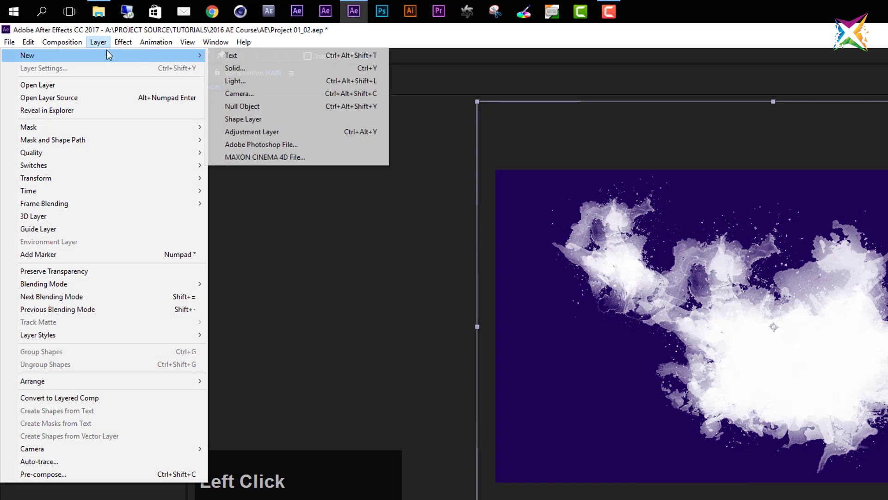
click(258, 121)
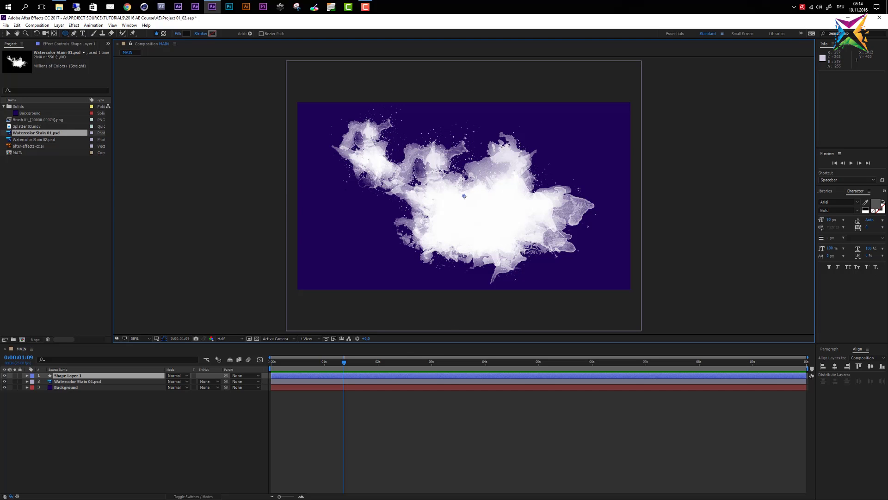
click(65, 35)
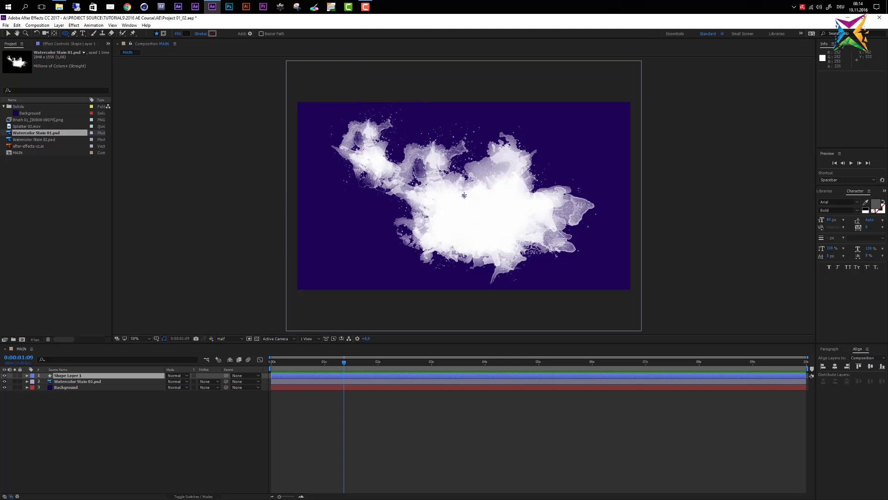
drag(464, 196, 504, 174)
key(ctrl)
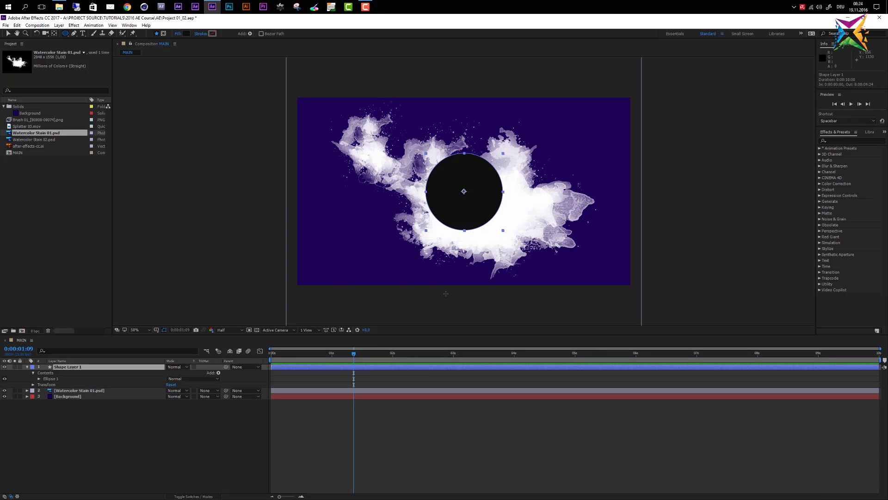
key(v)
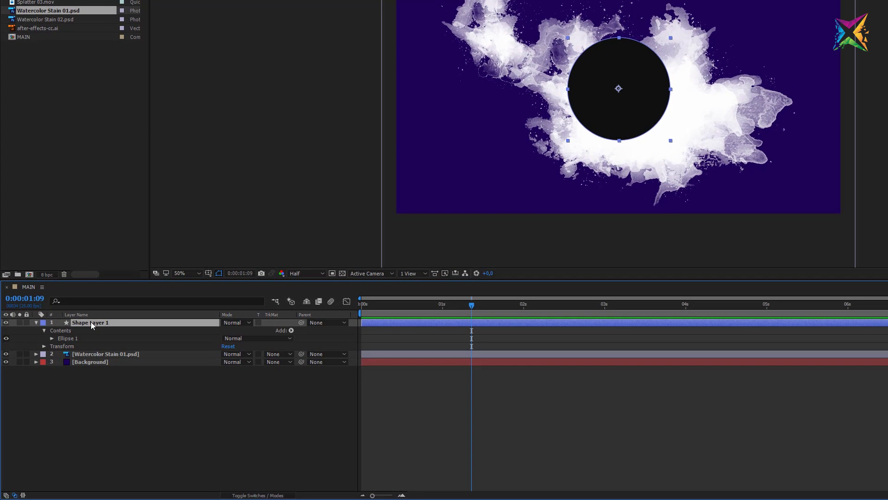
Rename the new shape layer as Circle and leave it deselected
click(89, 324)
key(Return)
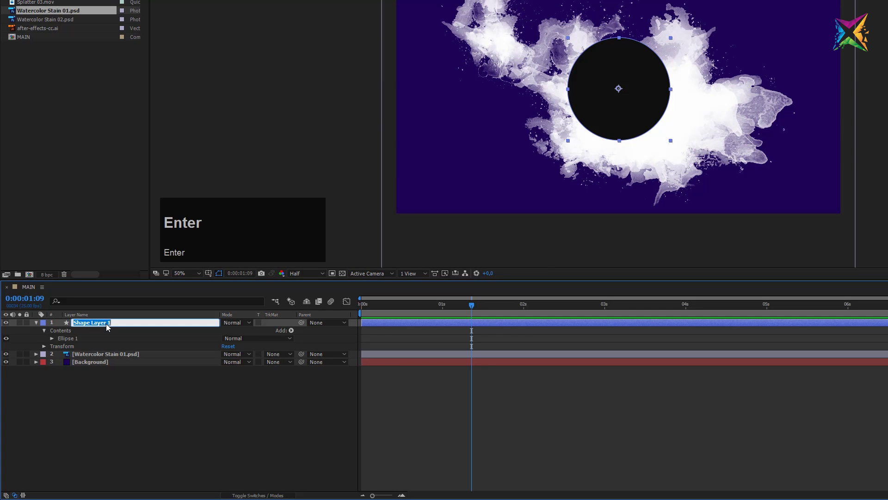
text(Circle)
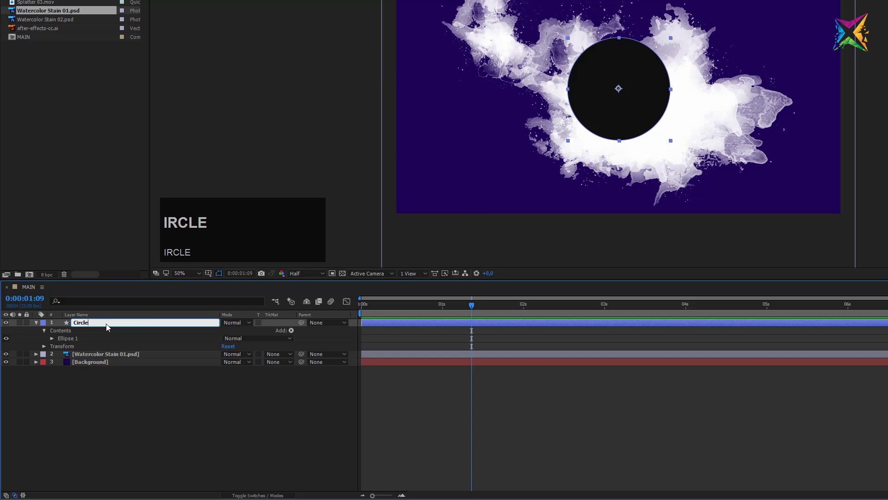
click(123, 388)
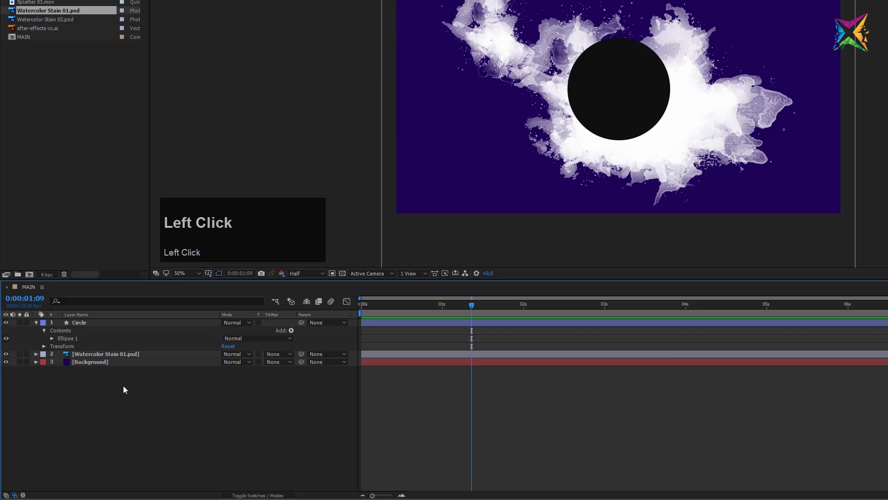
click(83, 324)
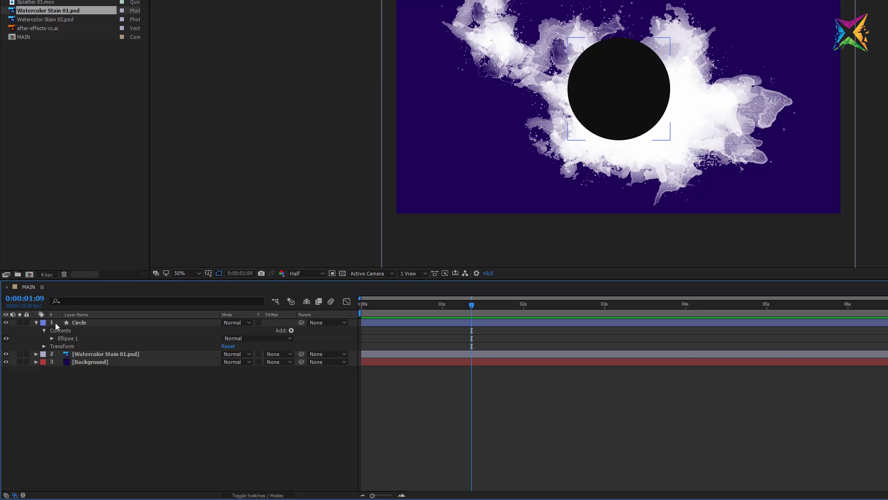
key(F2)
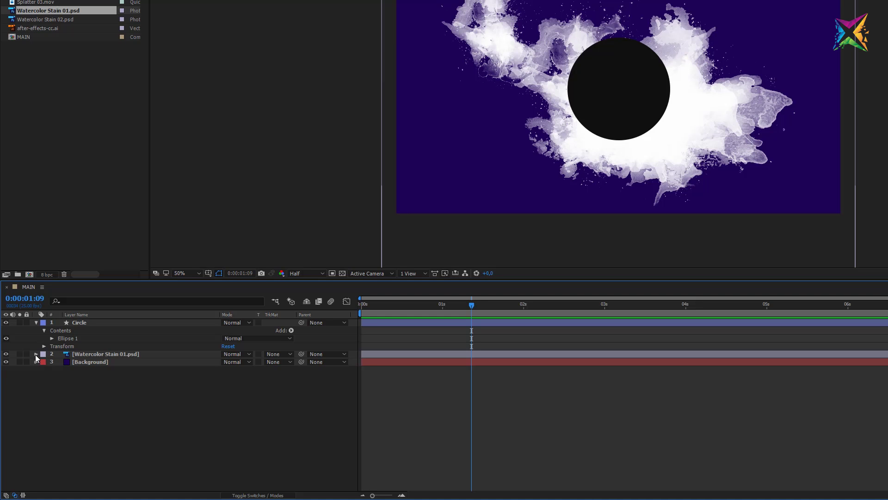
Expand the Transform properties of all three layers, enlarge the timeline area to fit them, and collapse the Circle layer's Contents
click(36, 354)
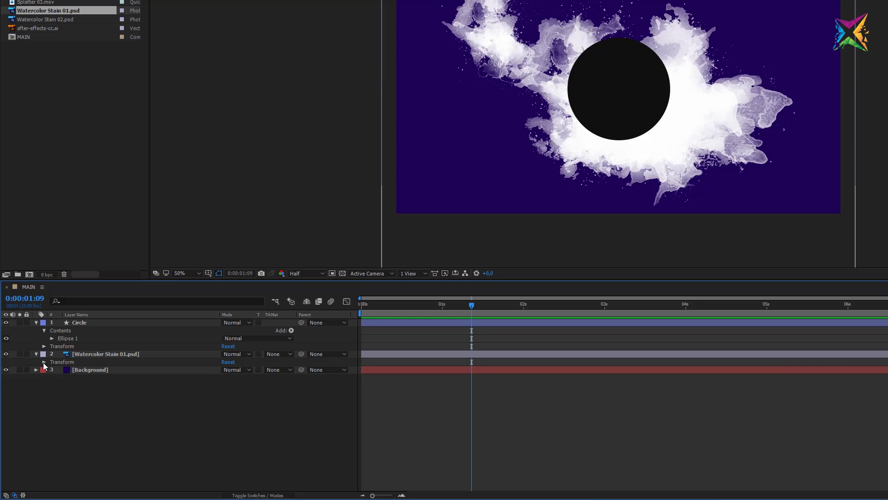
click(44, 361)
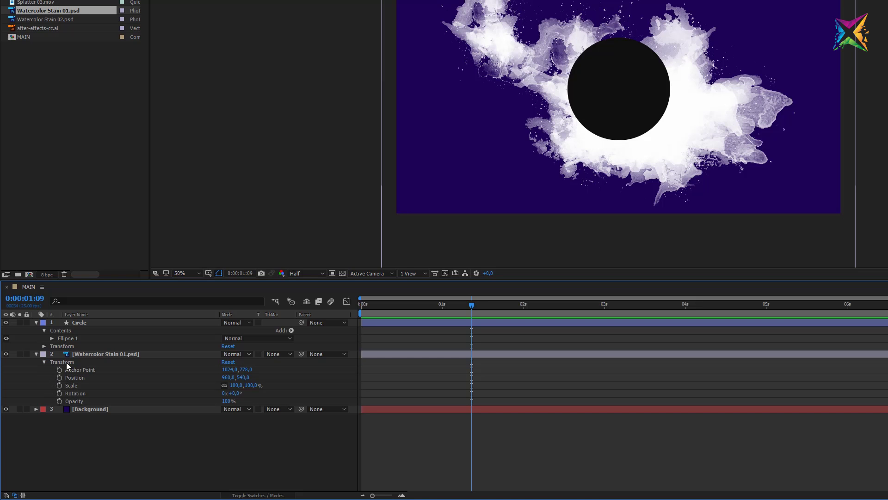
click(50, 324)
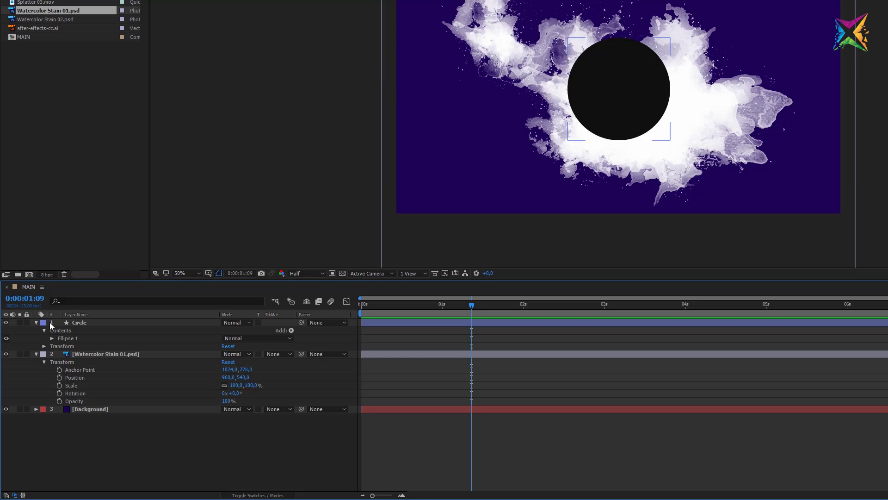
click(43, 346)
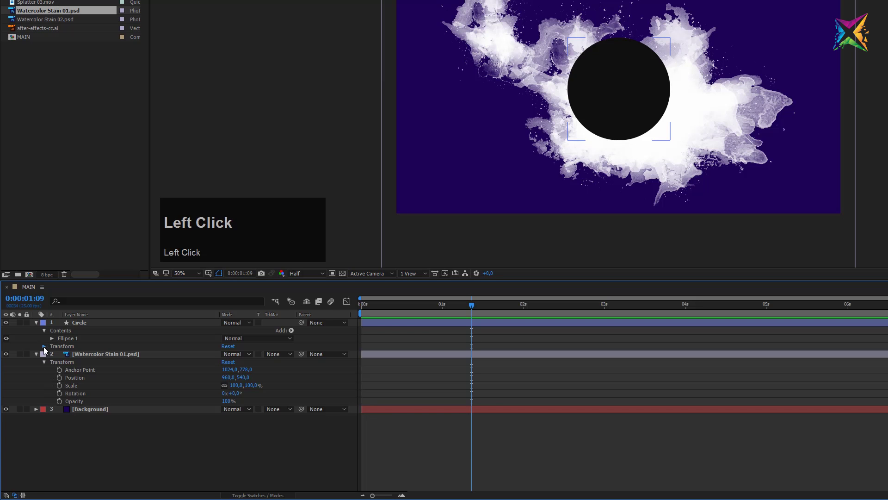
click(36, 448)
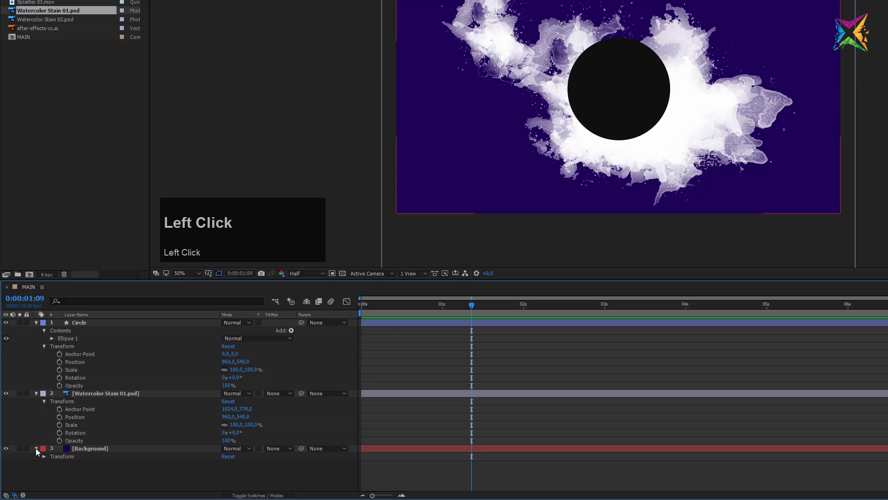
click(44, 456)
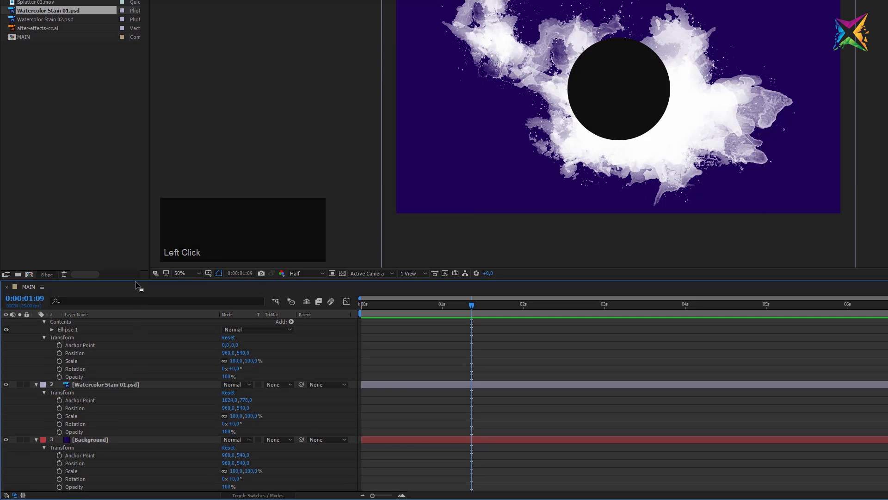
drag(136, 281, 132, 247)
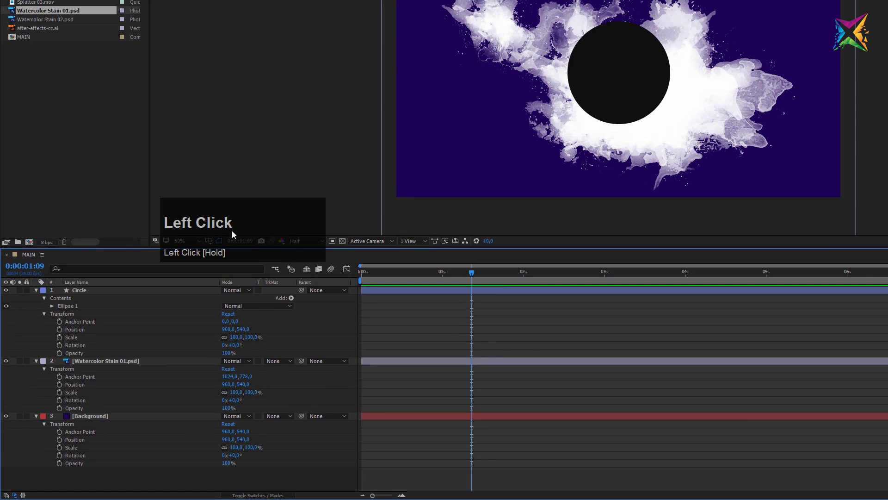
drag(271, 231, 271, 198)
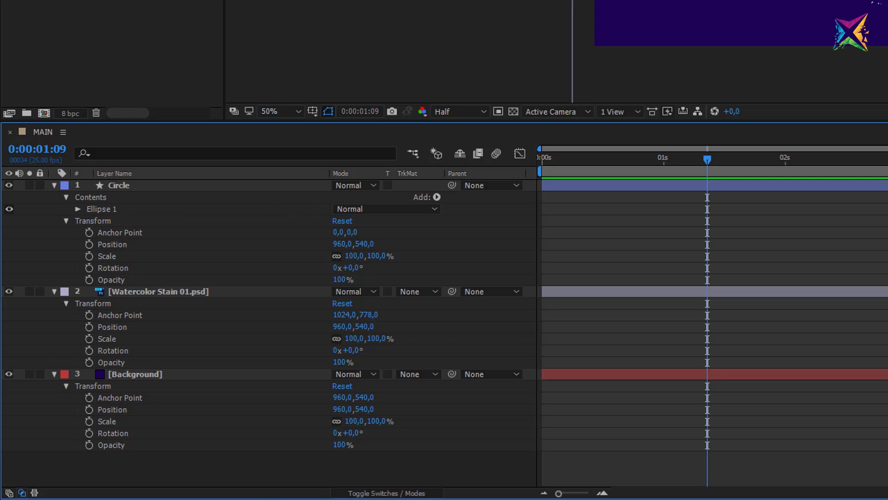
click(65, 197)
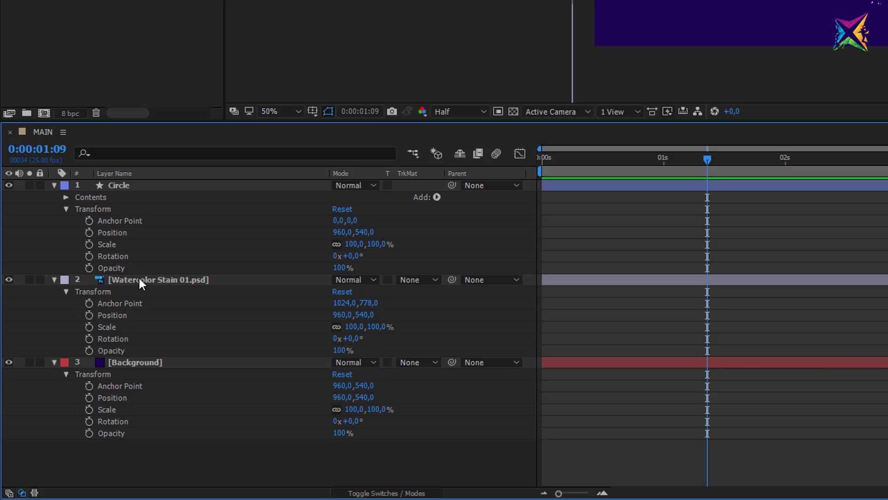
Hide the Circle layer in the composition
click(205, 286)
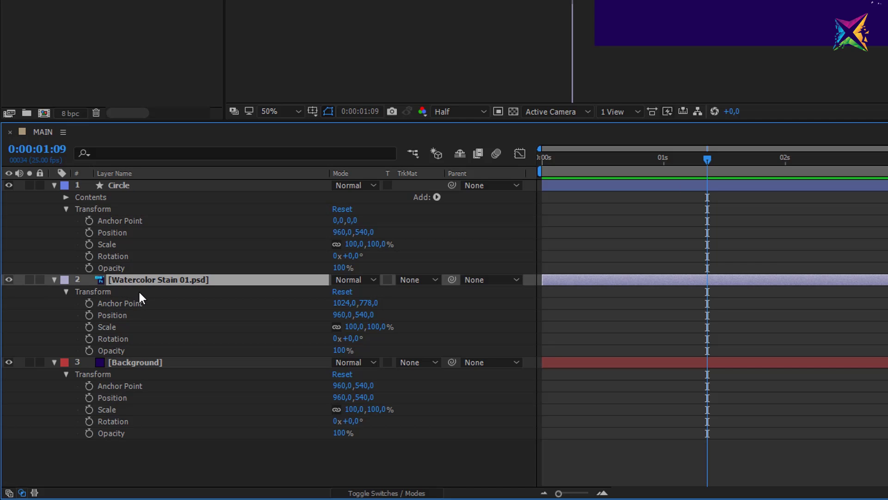
click(129, 184)
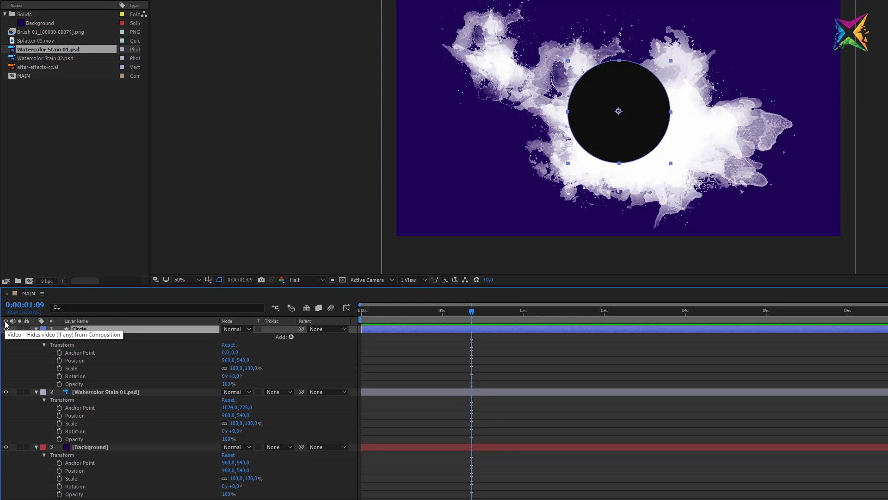
click(6, 328)
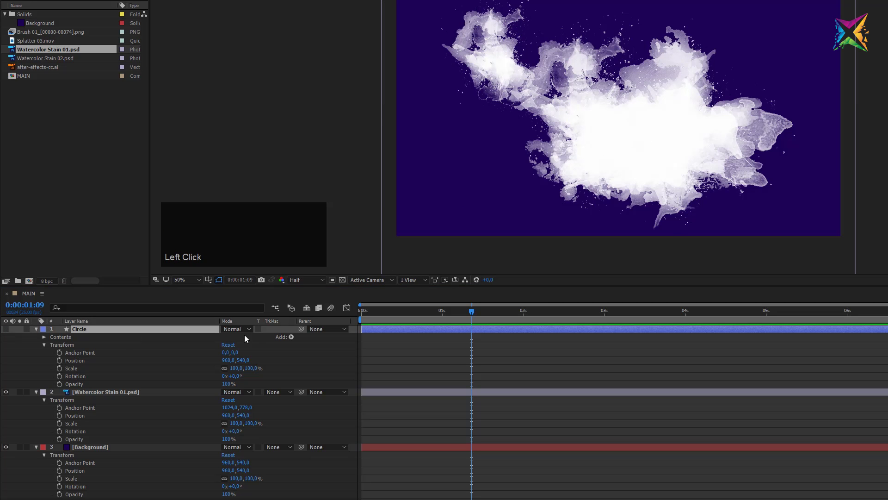
click(90, 329)
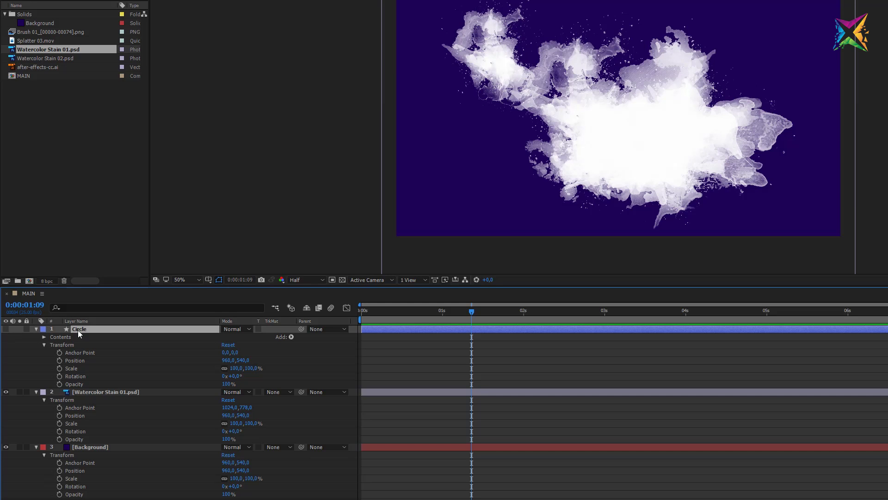
Try shifting the Watercolor Stain 01.psd layer's horizontal anchor point to 1221, and undo the change
click(109, 391)
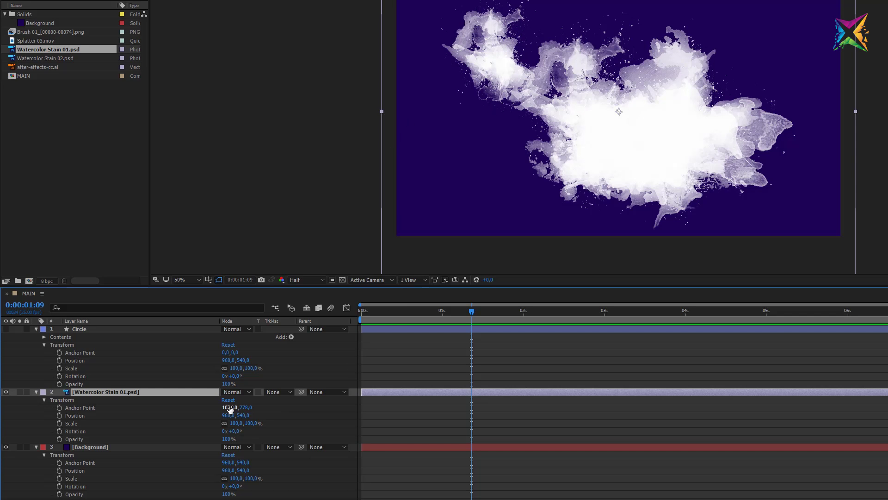
drag(228, 409, 228, 409)
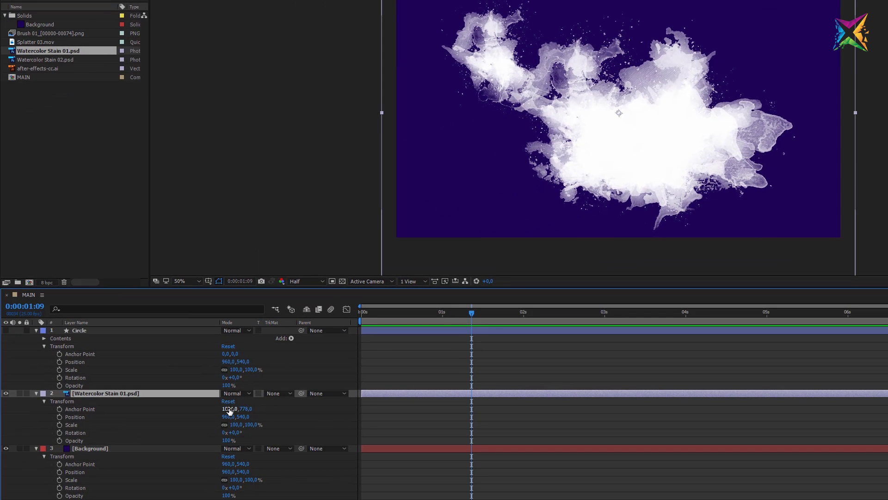
drag(229, 410, 319, 409)
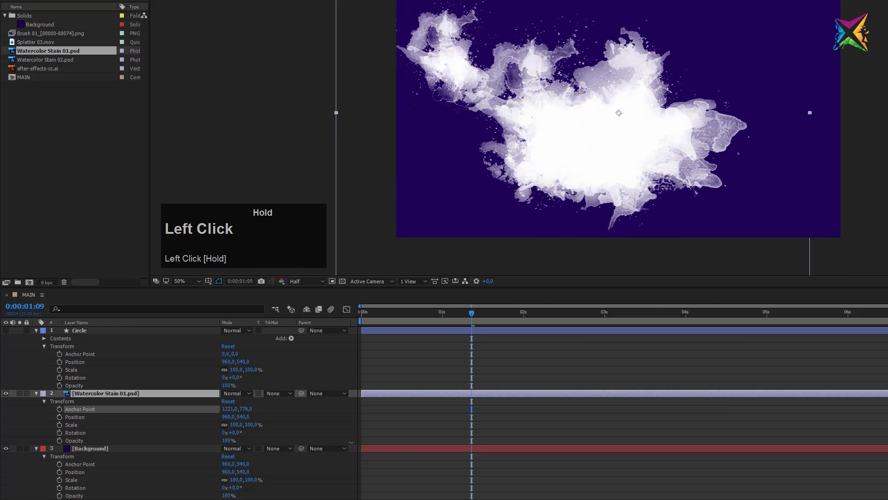
key(ctrl+z)
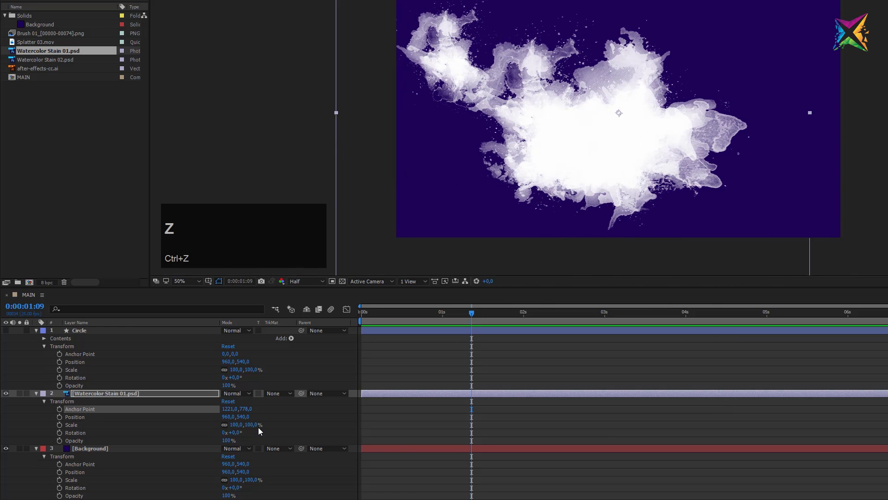
key(ctrl+z)
click(301, 495)
key(ctrl+z)
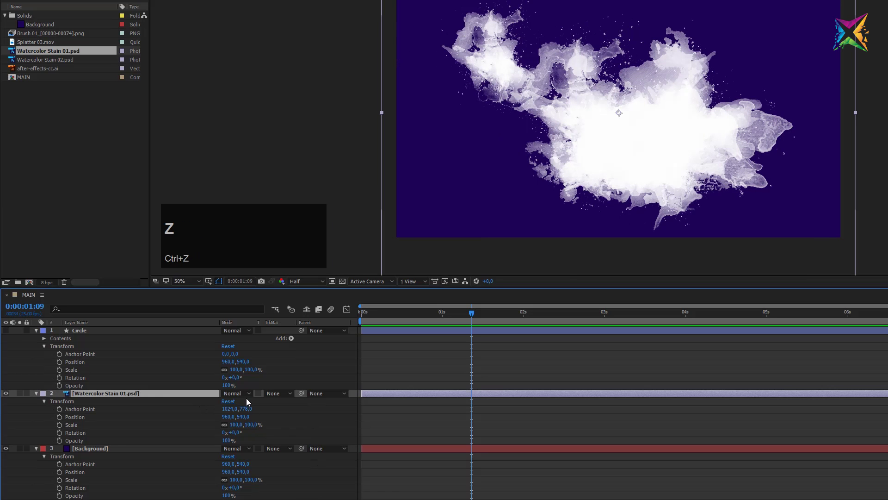
Try setting the Watercolor Stain 01.psd layer's horizontal anchor point to exactly 500, and undo it
click(227, 408)
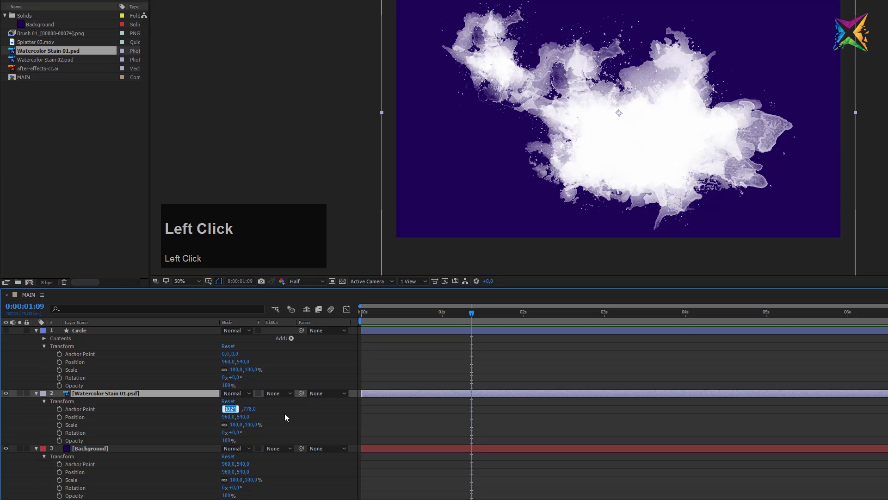
text(500)
key(Return)
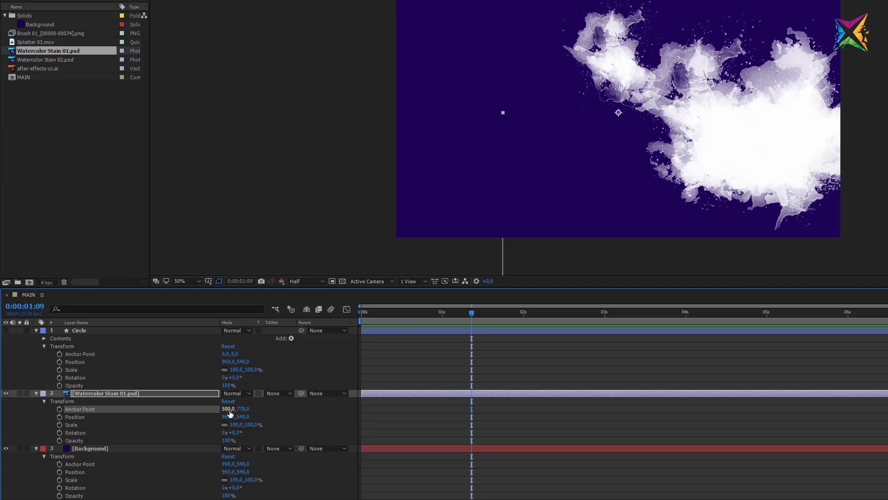
key(ctrl+z)
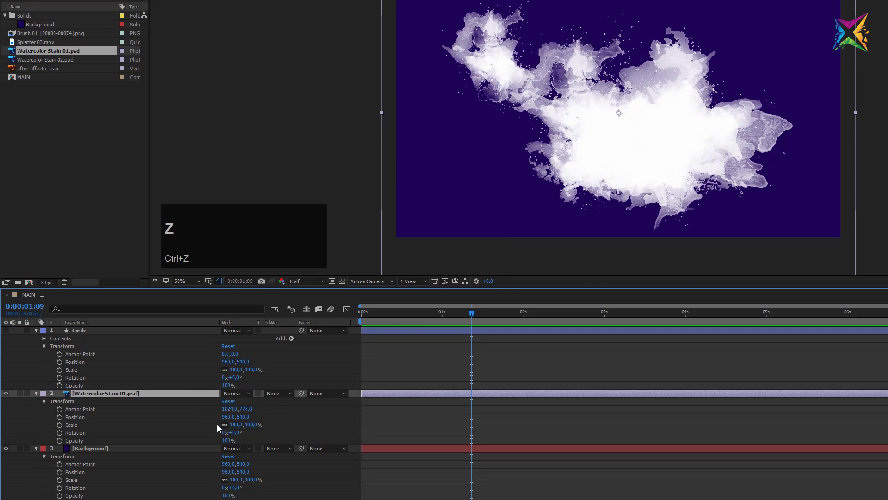
Try changing the Watercolor Stain 01.psd layer's horizontal position and reducing its scale to about 84%, undoing both changes
drag(228, 416, 238, 448)
key(ctrl+z)
key(ctrl+z)
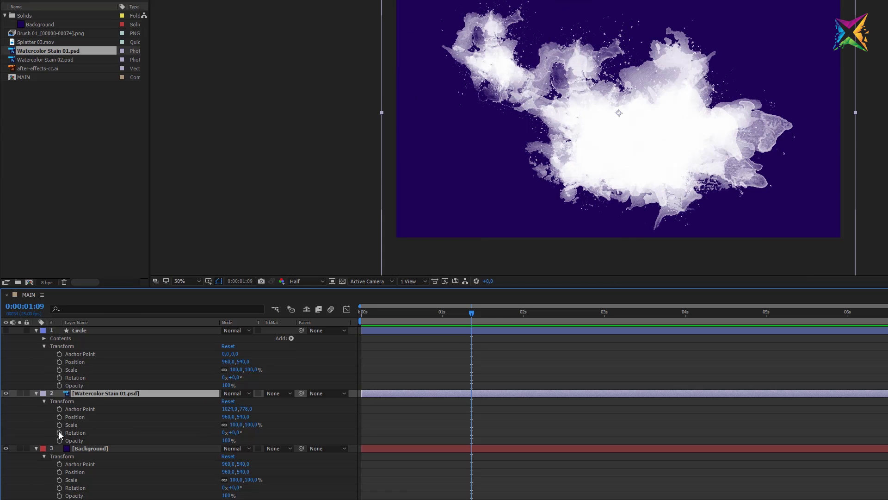
mouse_move(249, 424)
mouse_down()
mouse_move(209, 426)
mouse_move(289, 424)
mouse_move(240, 425)
mouse_up()
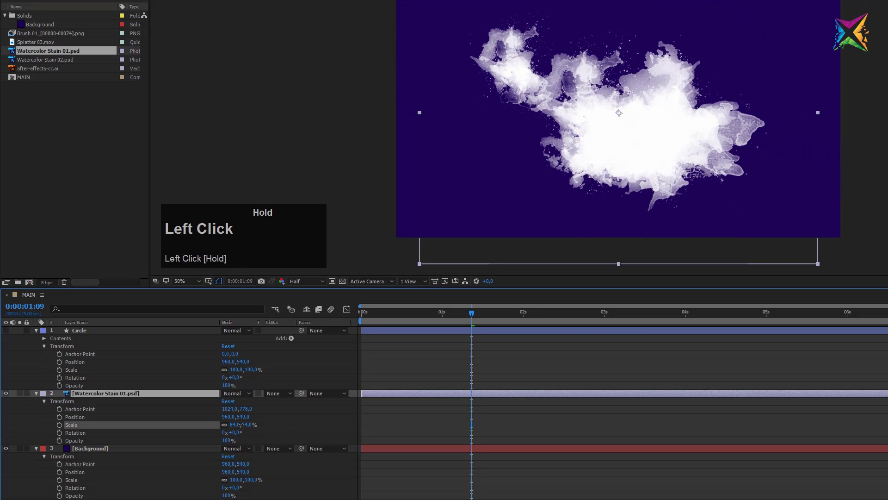
key(ctrl+z)
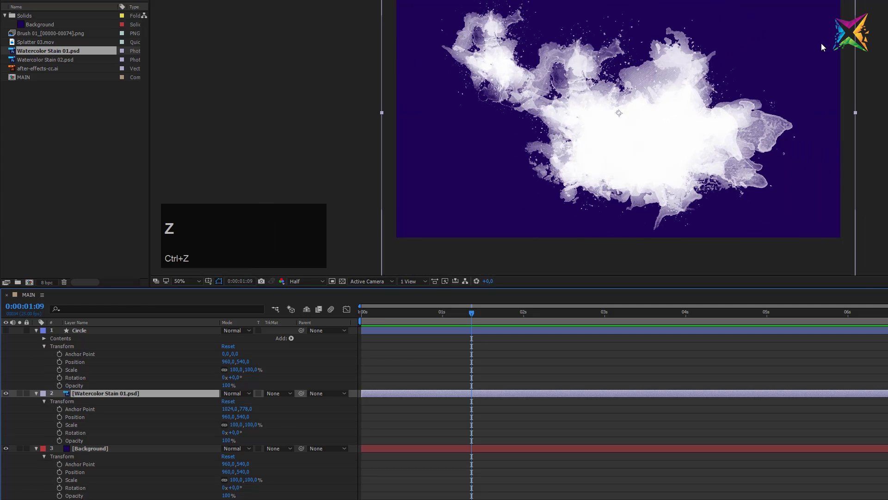
scroll(821, 43, down, 2)
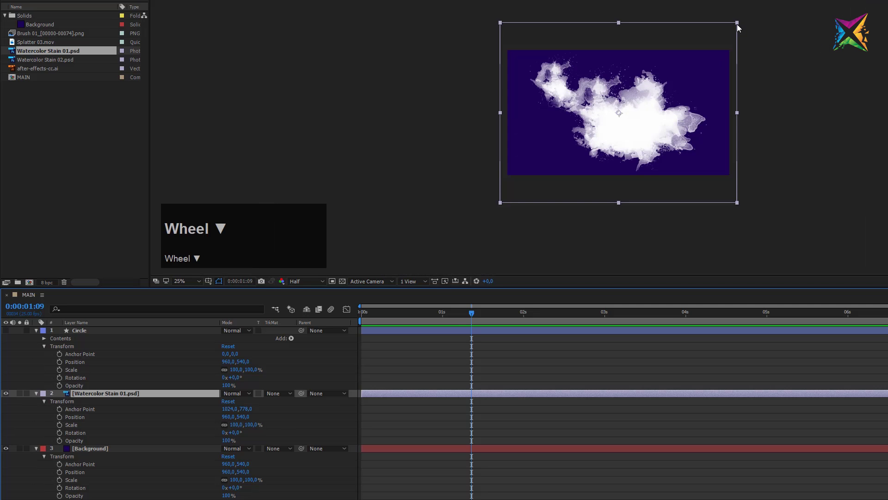
Try scaling the Watercolor Stain 01.psd layer from its corner and with proportions unlinked, undo both changes and relink the proportions
drag(736, 23, 736, 43)
key(ctrl+z)
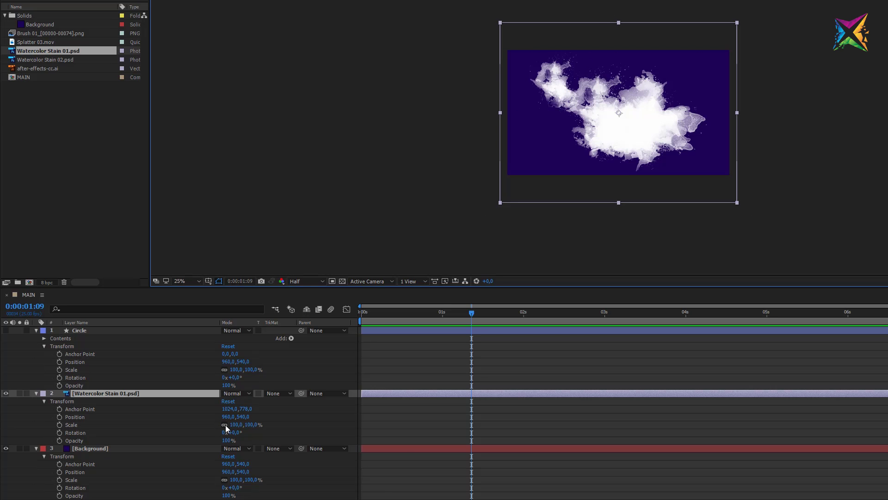
click(224, 425)
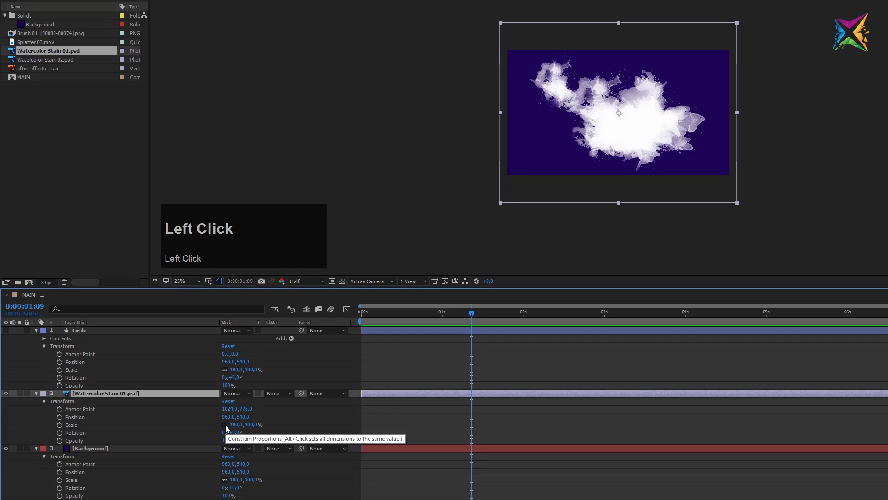
mouse_move(235, 427)
mouse_down()
mouse_move(200, 418)
mouse_move(248, 426)
mouse_move(222, 425)
mouse_up()
key(ctrl+z)
key(ctrl+z)
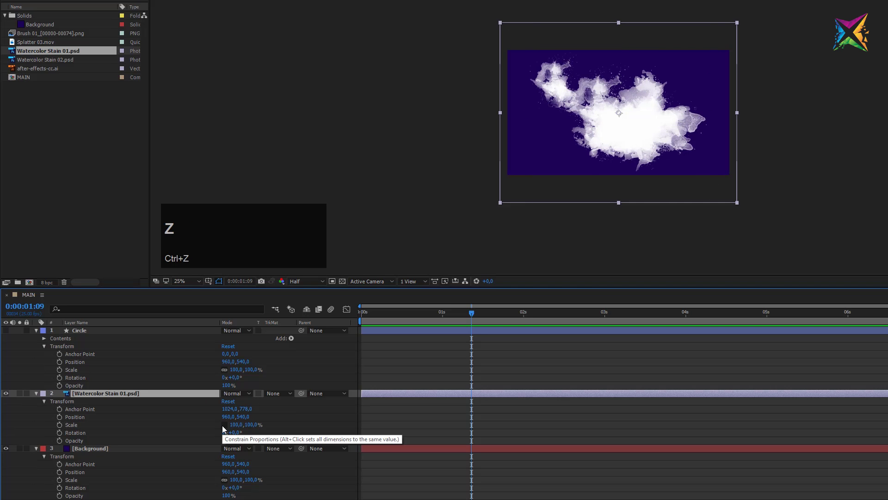
click(225, 425)
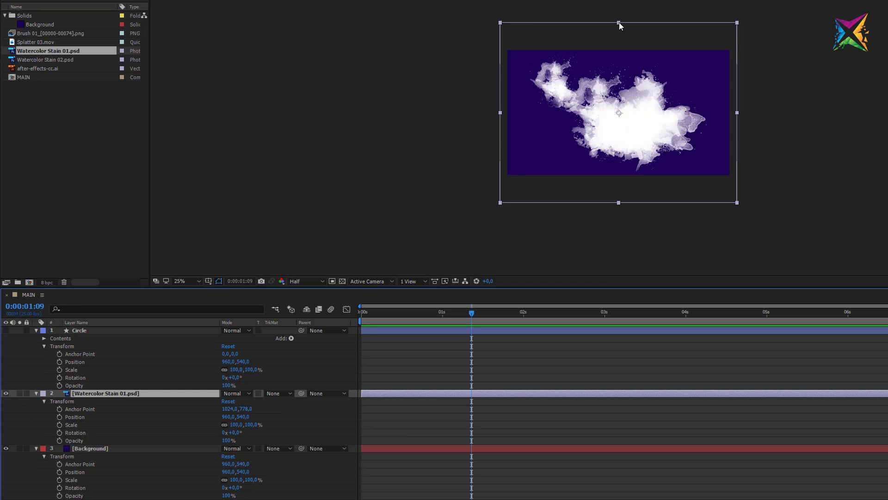
Try squashing the Watercolor Stain 01.psd layer vertically to about 55% and narrowing its width, undoing both scale changes
drag(619, 22, 619, 62)
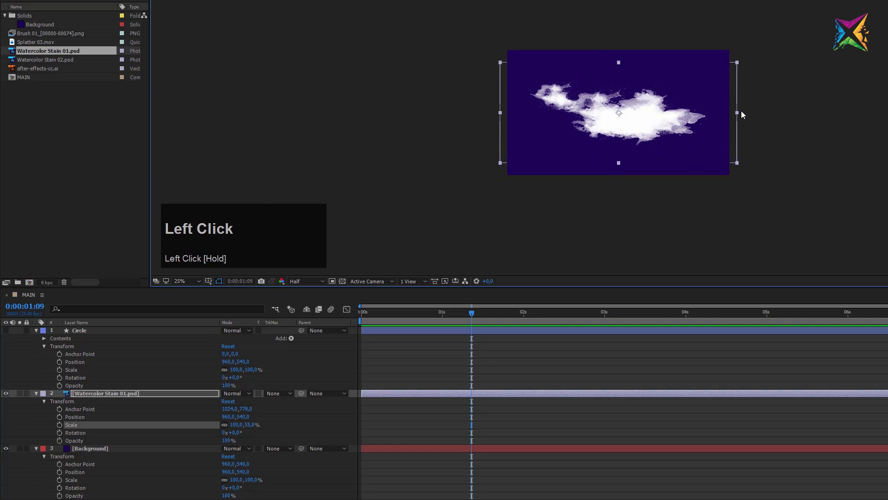
drag(737, 112, 685, 116)
key(ctrl+z)
key(ctrl+z)
key(ctrl+z)
key(ctrl+z)
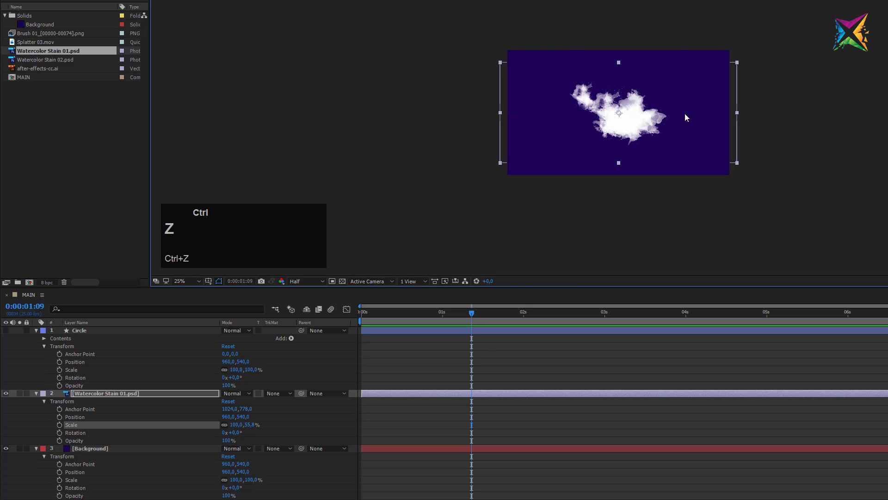
Try rotating the Watercolor Stain 01.psd layer through several full turns and shifting its horizontal position, undoing every change
scroll(686, 117, up, 1)
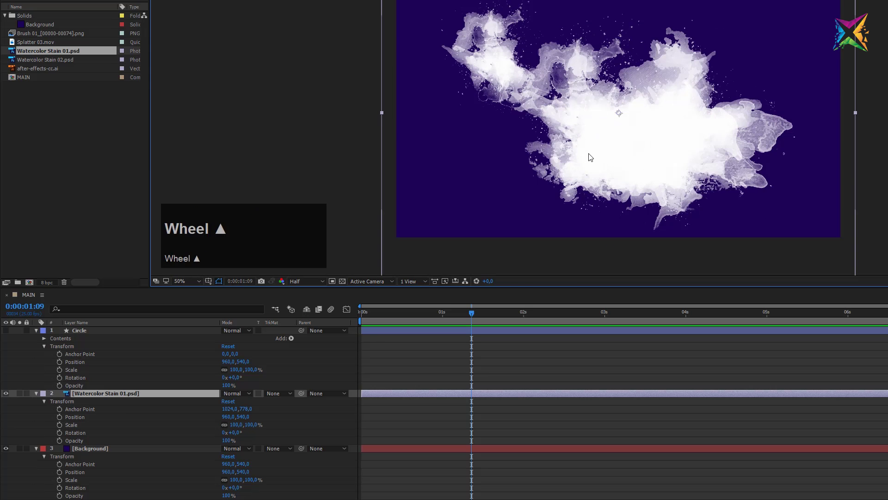
drag(237, 437, 8, 436)
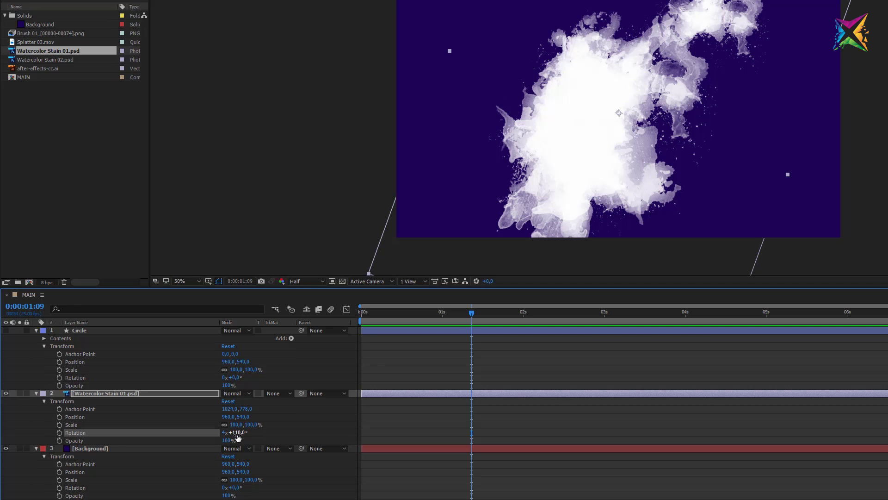
key(ctrl+z)
drag(240, 433, 245, 432)
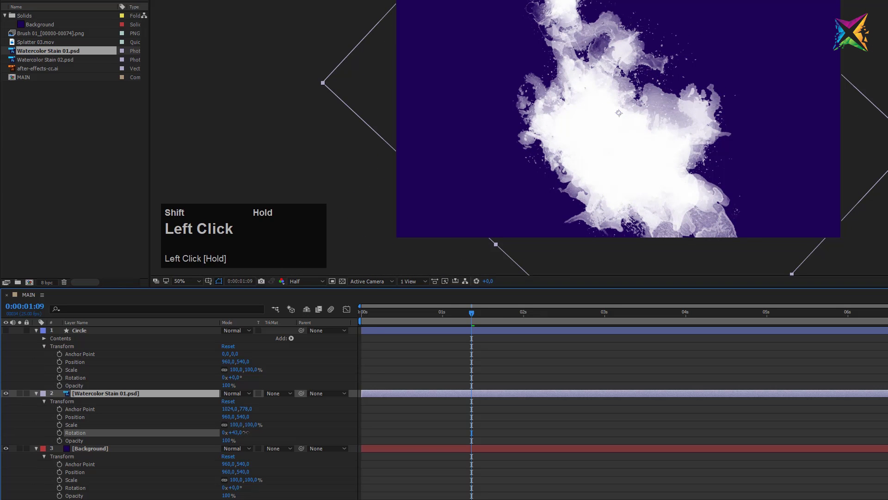
drag(245, 432, 388, 428)
key(ctrl+z)
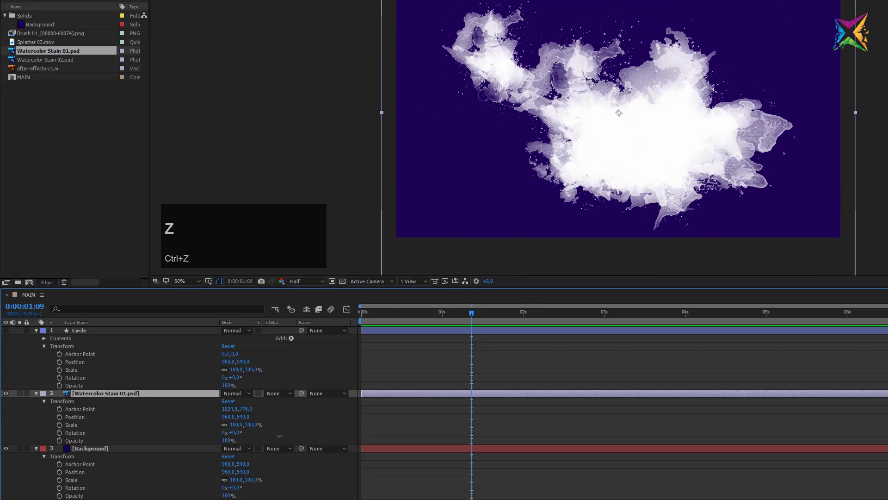
drag(226, 416, 266, 439)
key(ctrl+z)
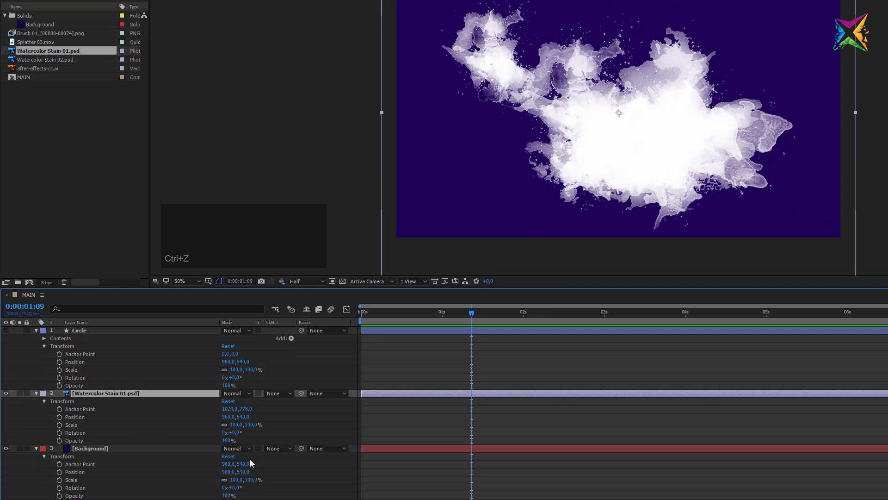
Try varying the Watercolor Stain 01.psd layer's opacity and lowering the Background's to about 55%, restore both to 100% and hide the transparency grid
click(227, 440)
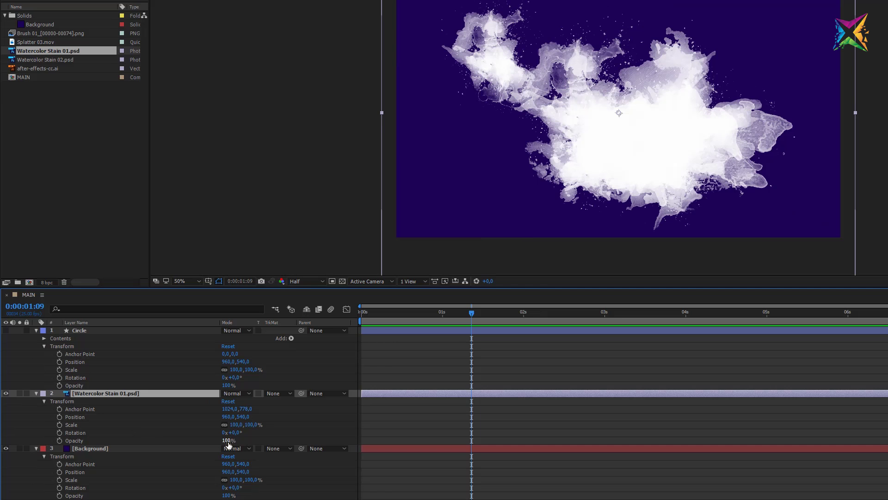
drag(227, 441, 294, 449)
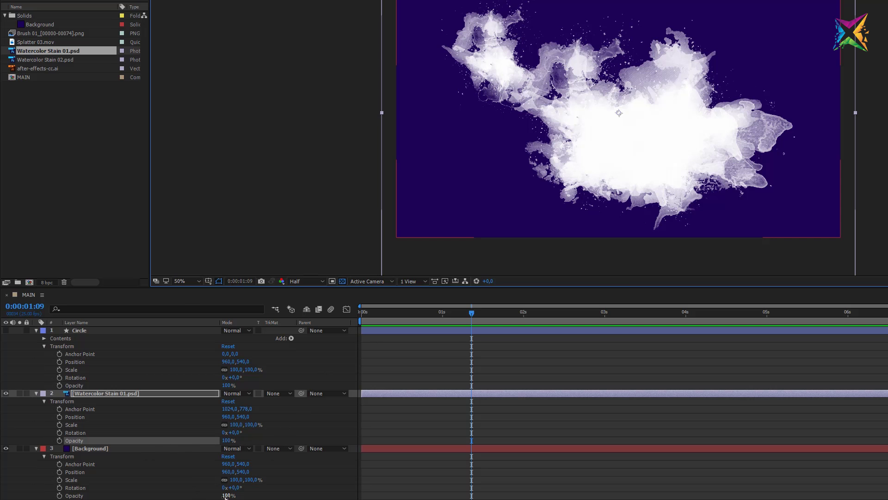
drag(225, 496, 205, 498)
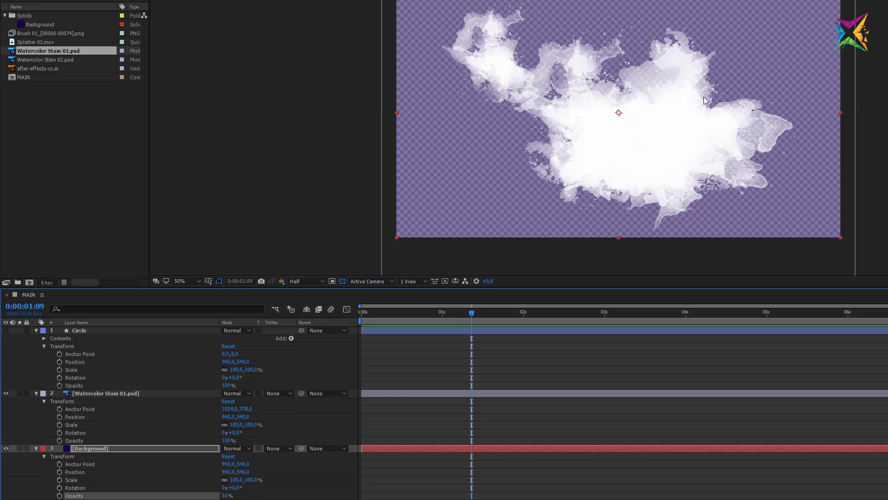
drag(226, 495, 319, 477)
click(343, 286)
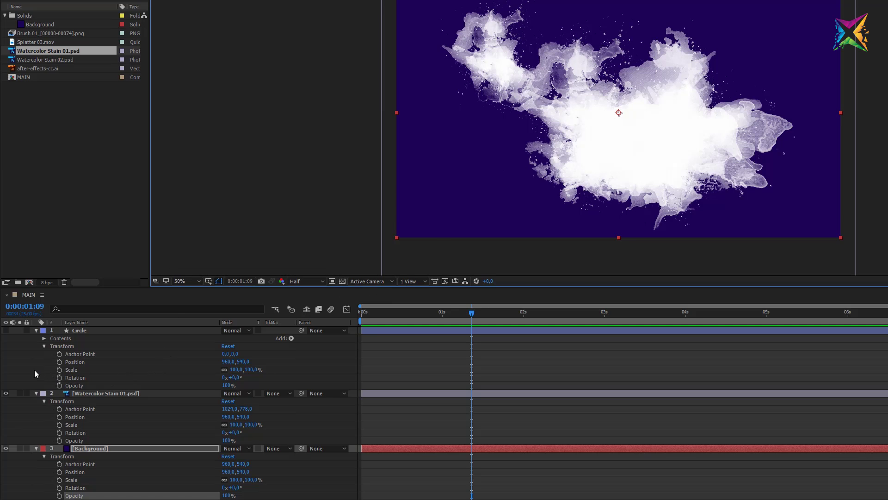
Try changing the Watercolor Stain 01.psd layer's anchor point, position to 524,1071, scale to 74%, rotation to 64° and opacity to 65%, and reset its transform
drag(226, 409, 490, 418)
drag(227, 417, 304, 433)
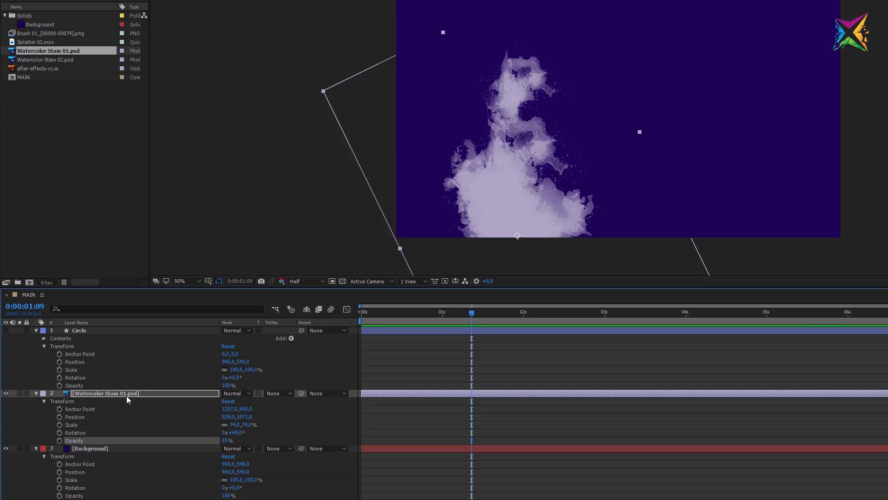
click(228, 401)
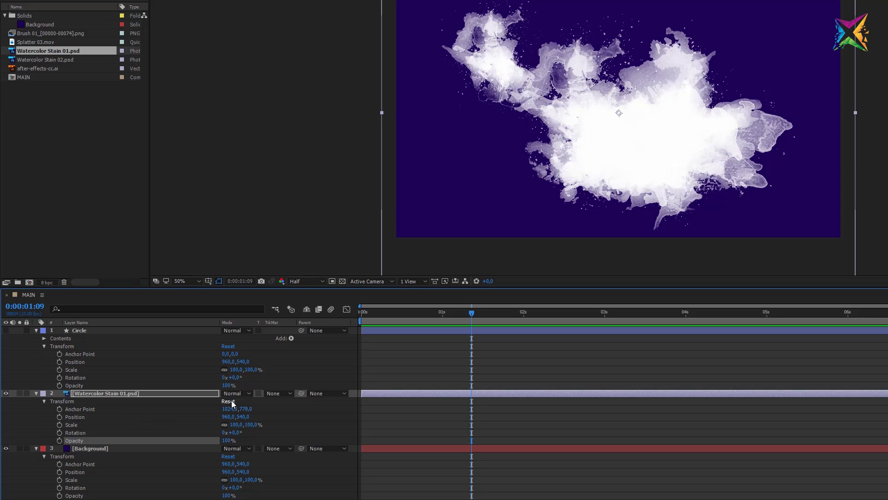
Try collapsing the Transform groups of the Background and Watercolor Stain 01.psd layers, and expand them again
click(84, 449)
click(46, 456)
click(46, 401)
click(46, 401)
click(43, 456)
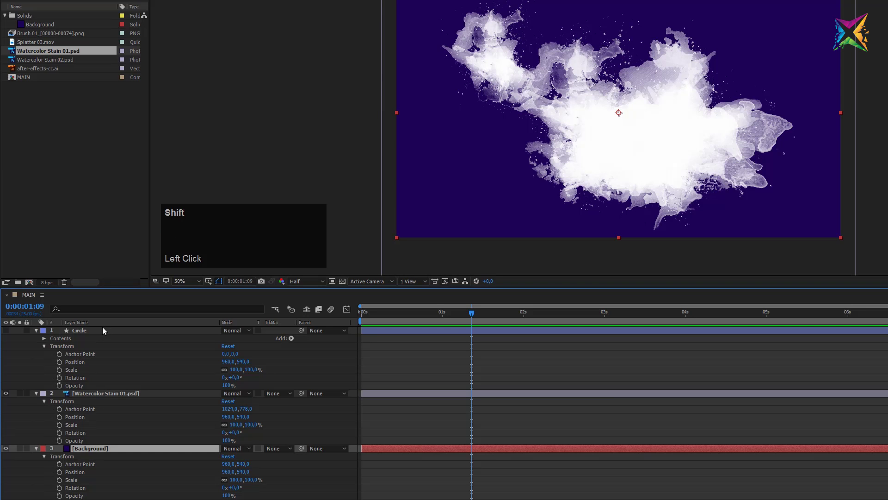
Collapse the properties of all three layers at once and deselect the layers
click(104, 450)
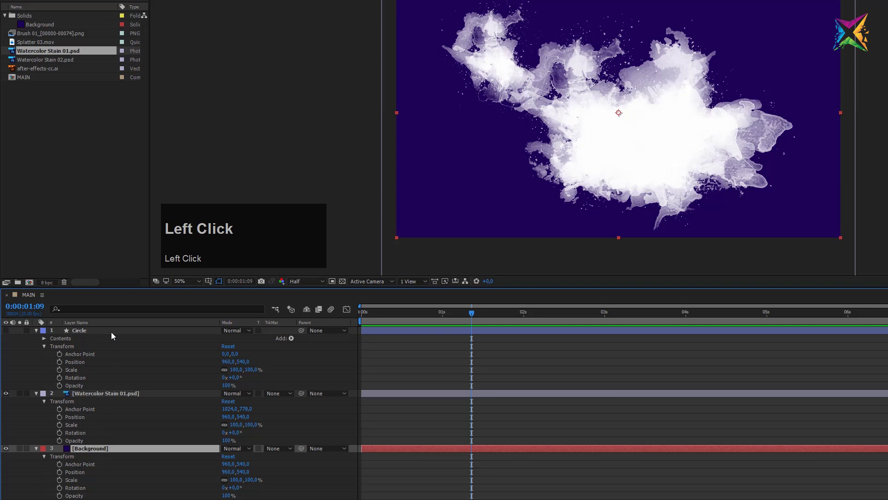
shift+click(110, 331)
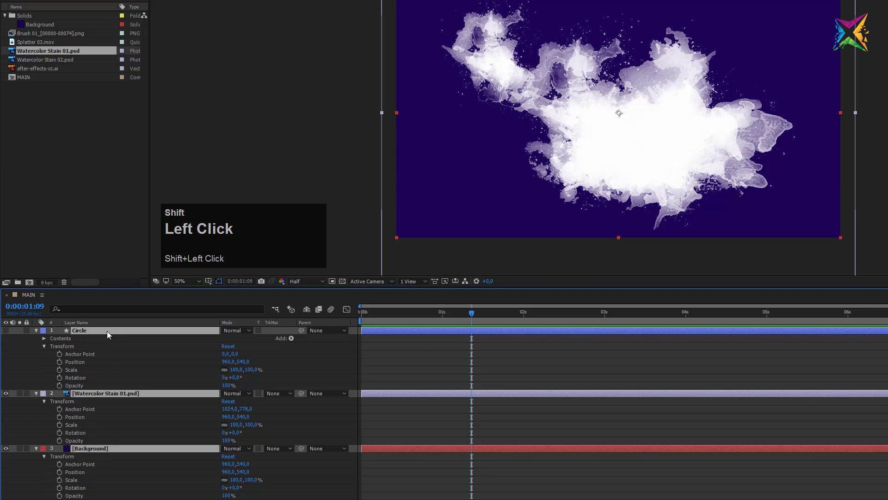
click(36, 330)
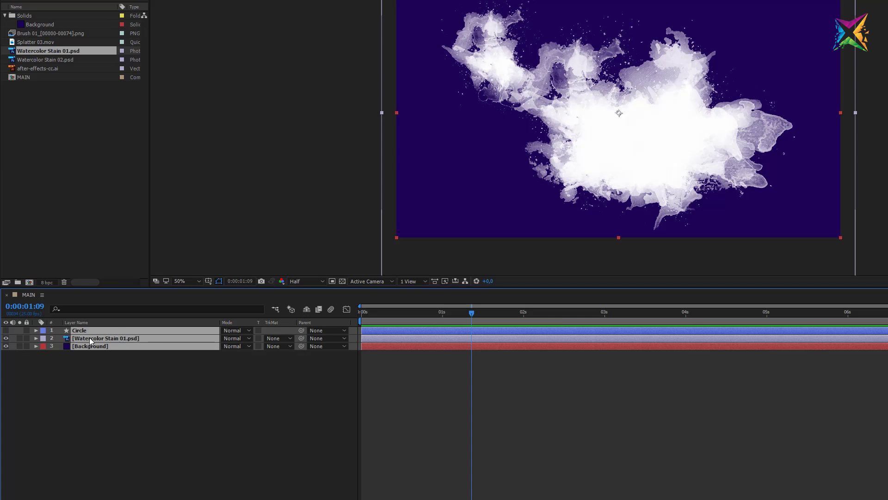
click(191, 394)
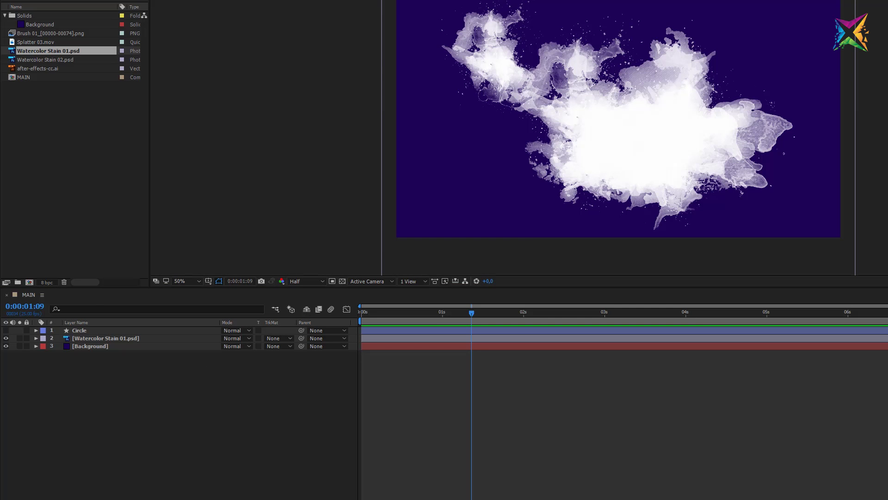
Search all layers in the timeline for the "position" property, and clear the search
click(71, 309)
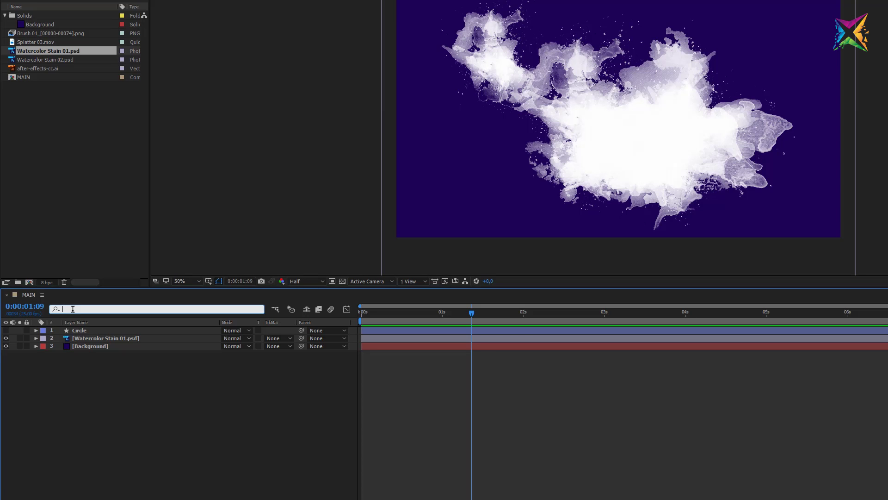
text(pol)
text(sition)
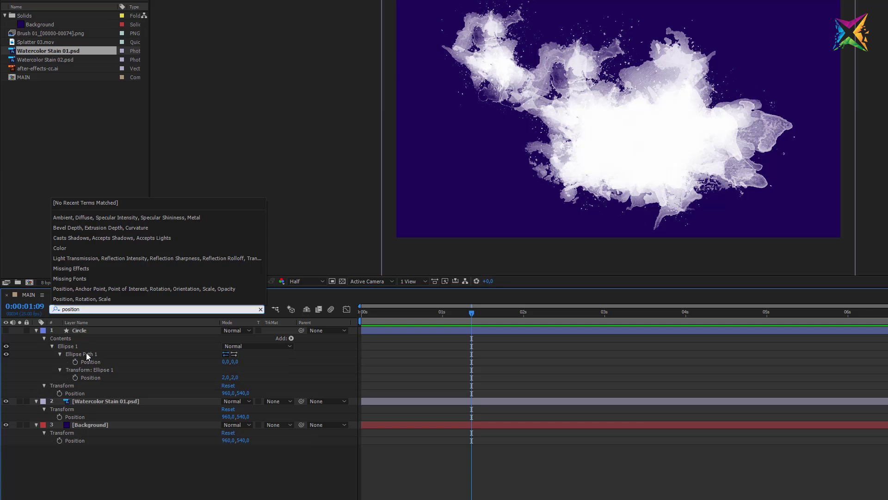
click(82, 406)
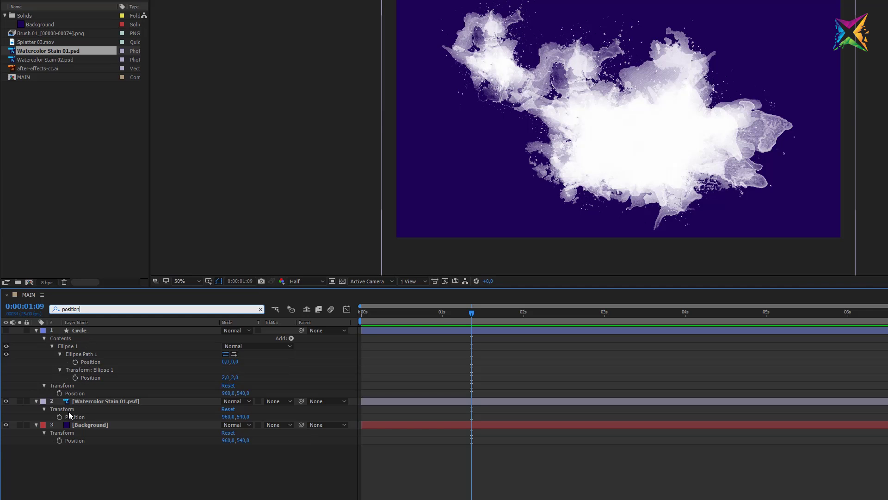
click(82, 434)
click(260, 309)
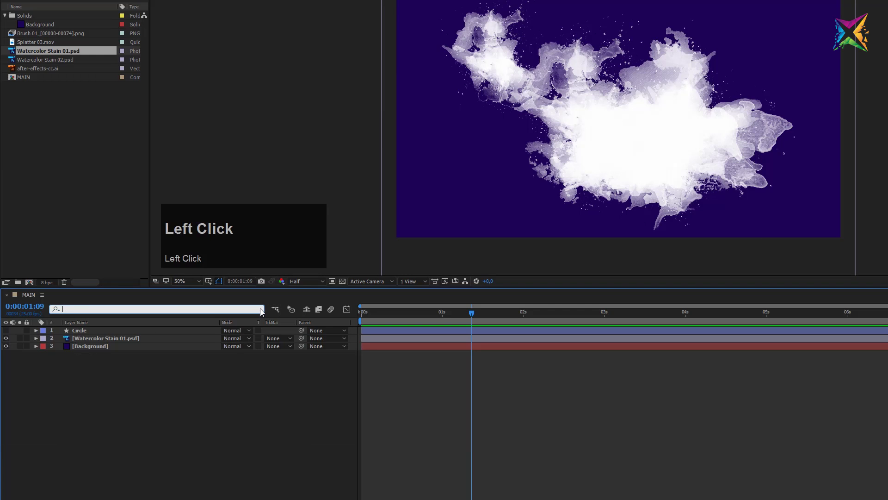
Search for the "position" property on the Watercolor Stain 01.psd layer only
click(92, 338)
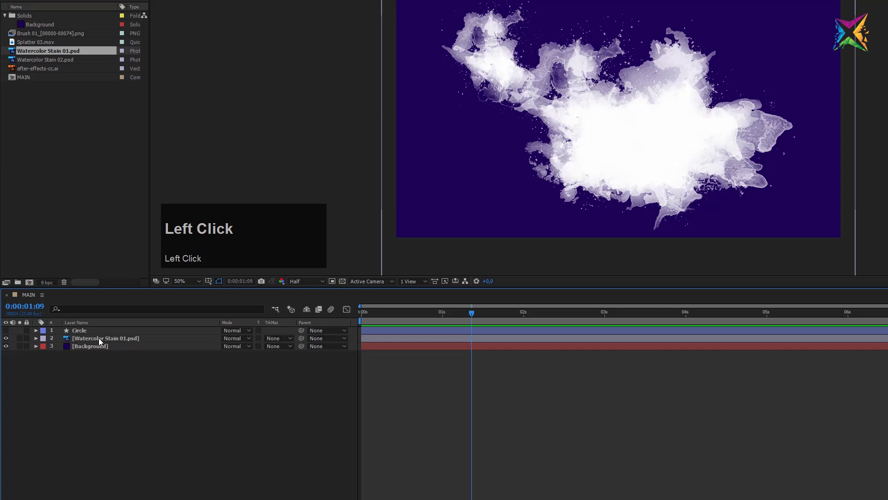
click(99, 338)
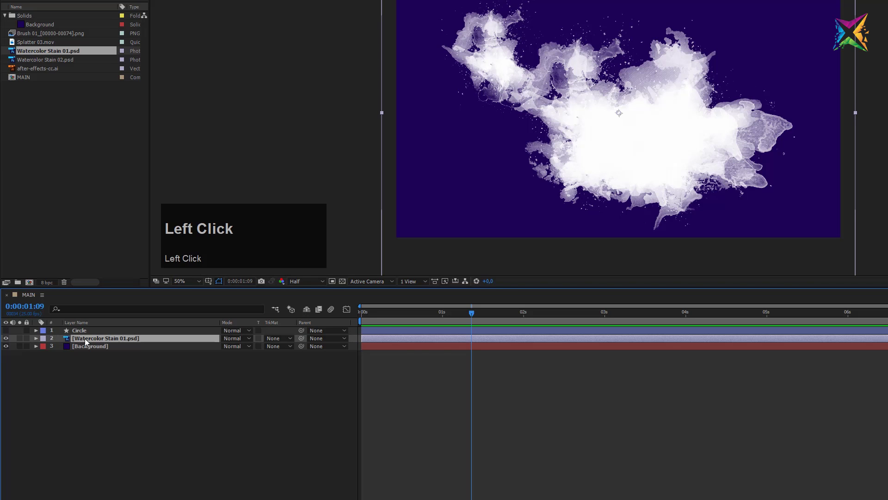
click(83, 309)
text(position)
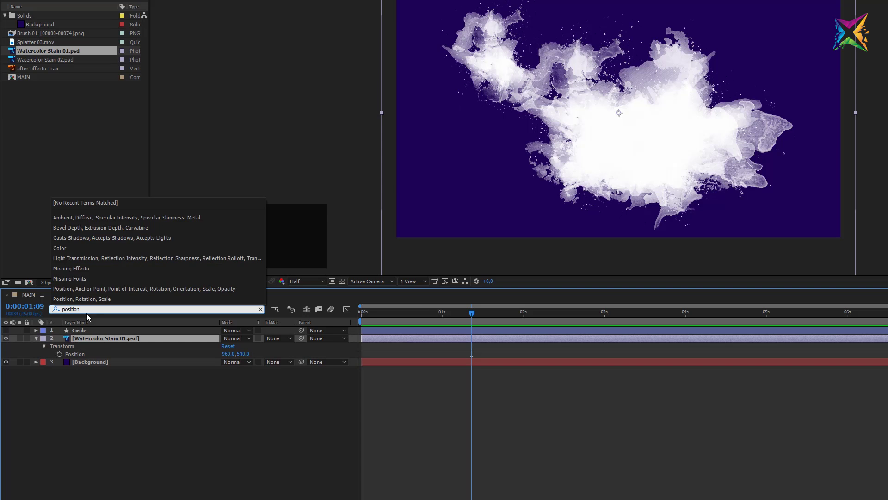
click(77, 346)
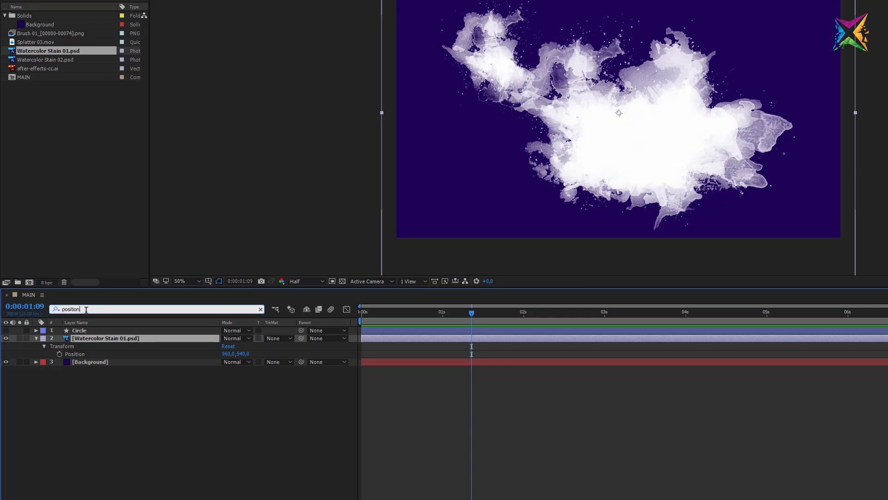
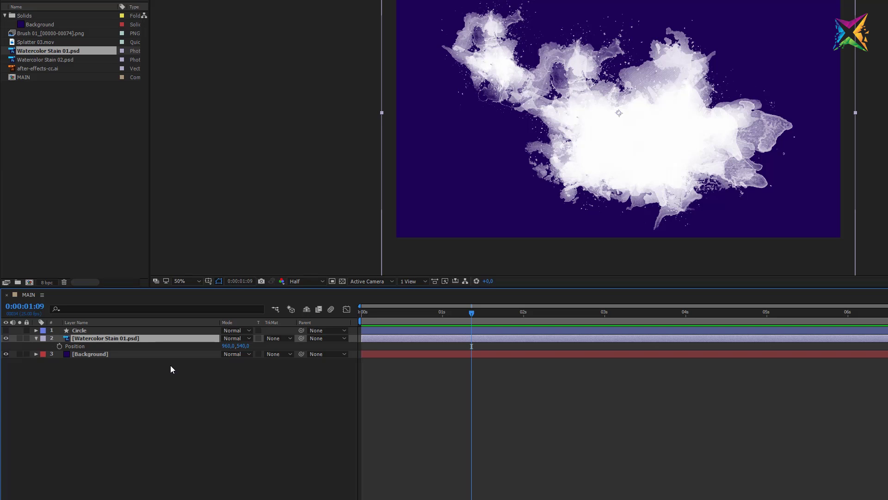
Reveal the Watercolor Stain 01.psd layer's Rotation, Opacity, Scale and Anchor Point properties one at a time, and collapse the layer
key(r)
key(t)
key(s)
key(a)
click(36, 338)
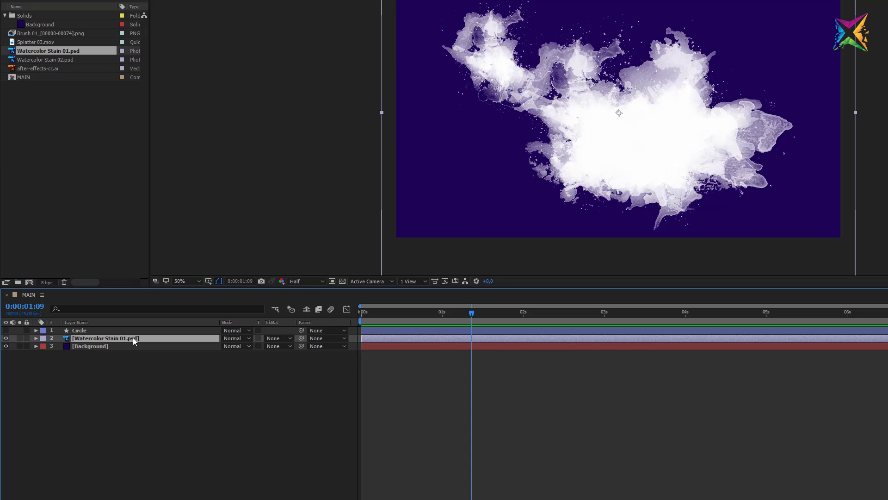
Display the Watercolor Stain 01.psd layer's Anchor Point and Position properties together
key(a)
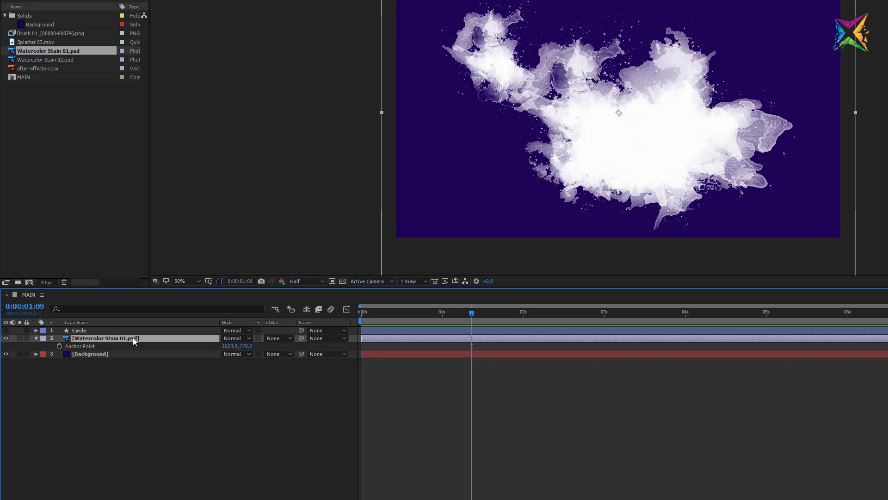
key(shift+p)
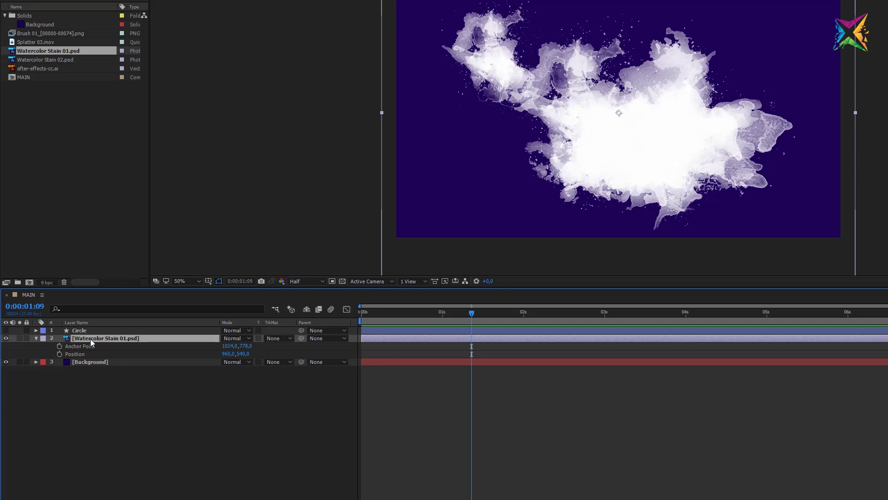
key(shift+p)
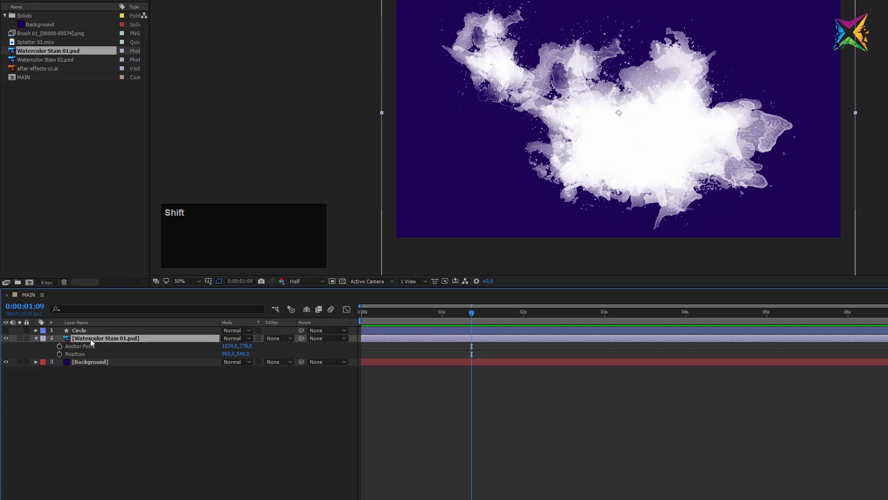
Add the Rotation, Opacity and Scale properties to the ones already displayed for the Watercolor Stain 01.psd layer
key(shift+r)
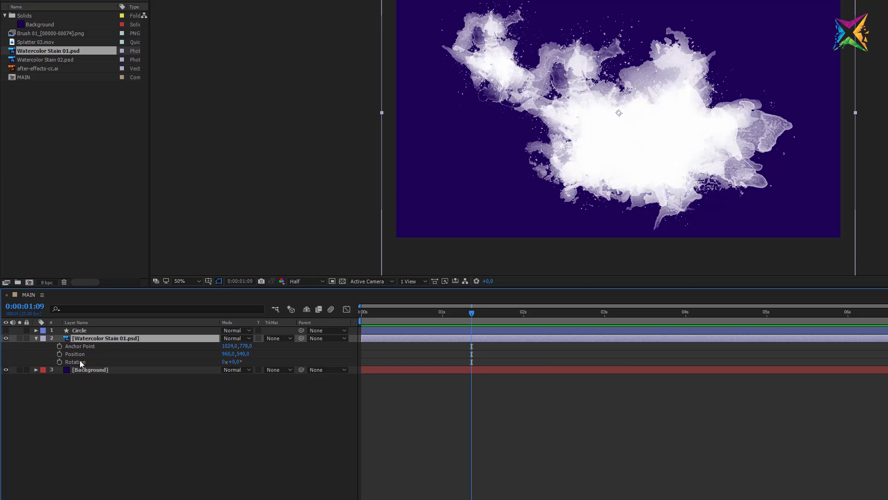
key(shift)
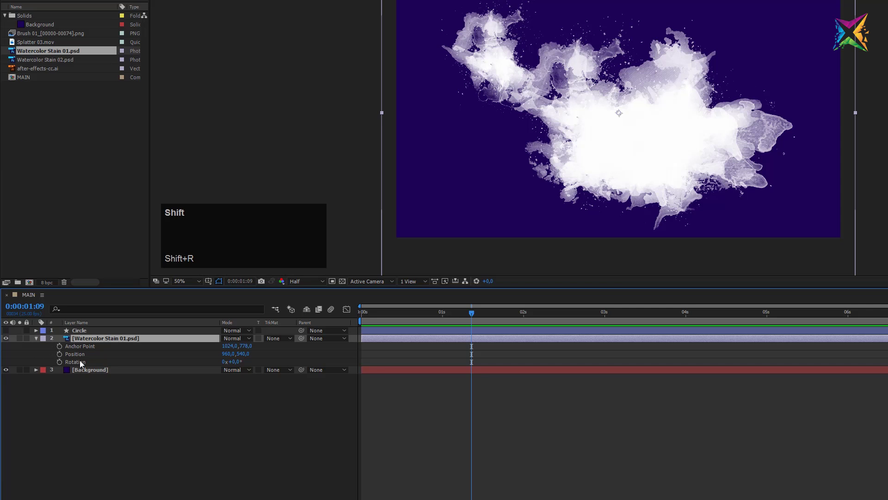
key(shift+t)
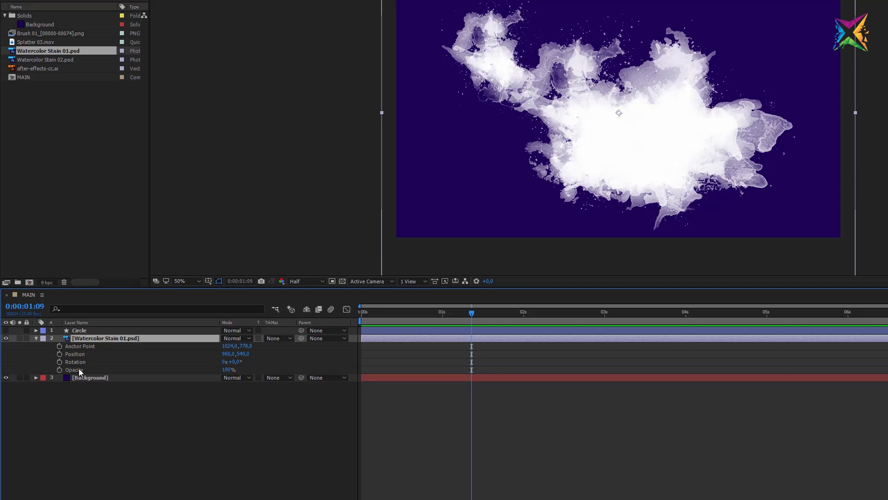
key(shift)
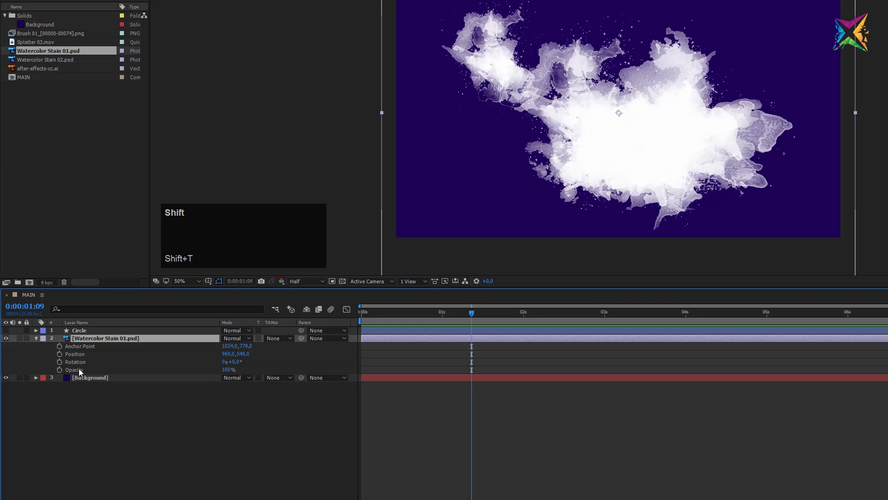
key(shift+s)
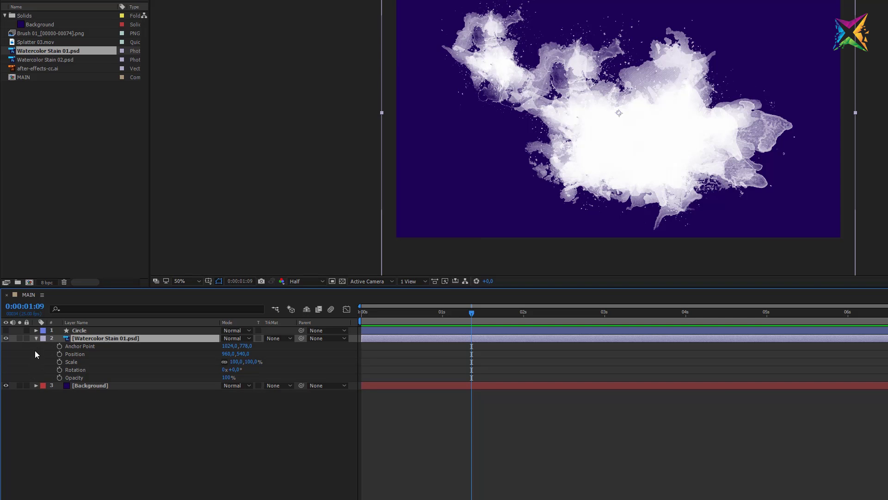
Expand the Background layer's Transform group to view its properties, and collapse the layer again
click(36, 385)
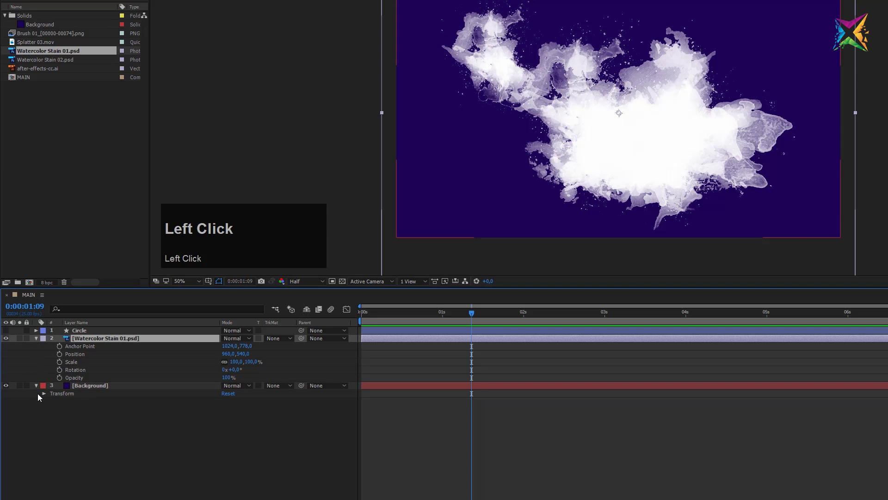
click(44, 393)
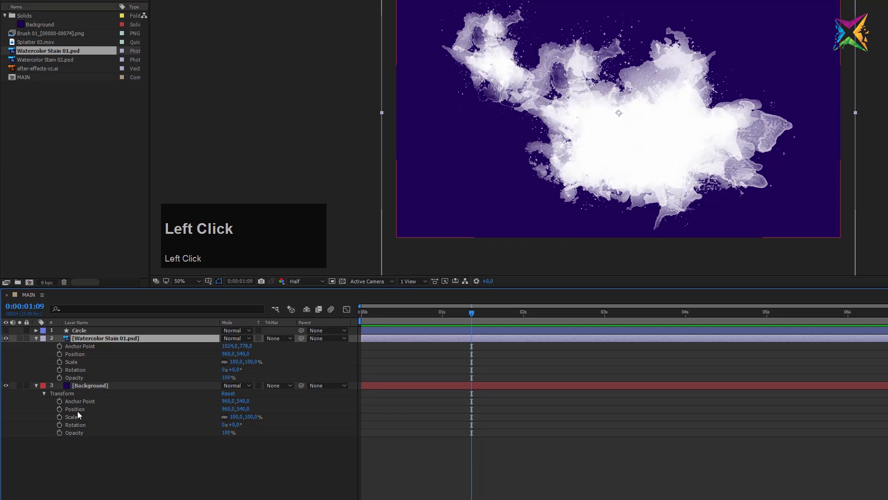
click(36, 386)
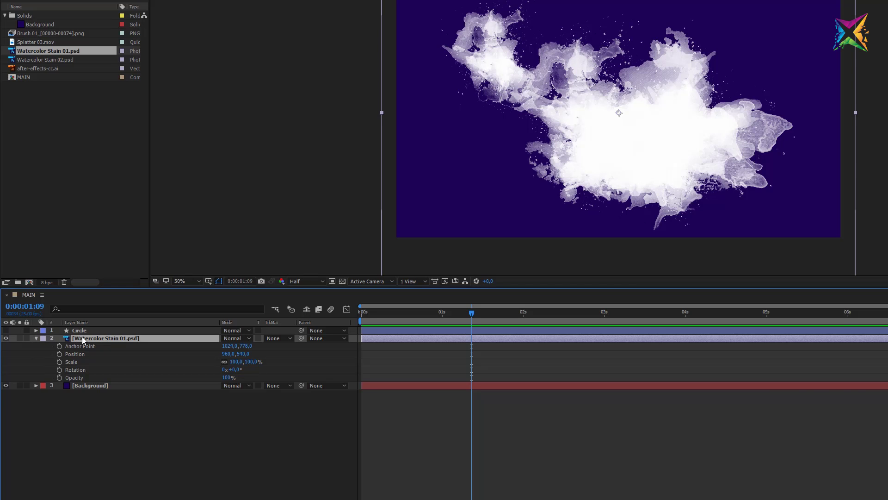
Collapse the Watercolor Stain 01.psd layer's properties and make the Circle layer visible
click(36, 338)
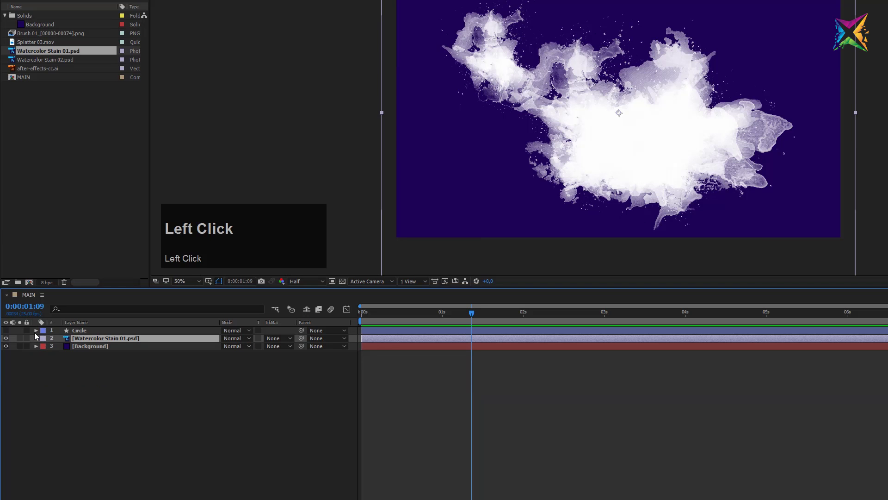
click(5, 329)
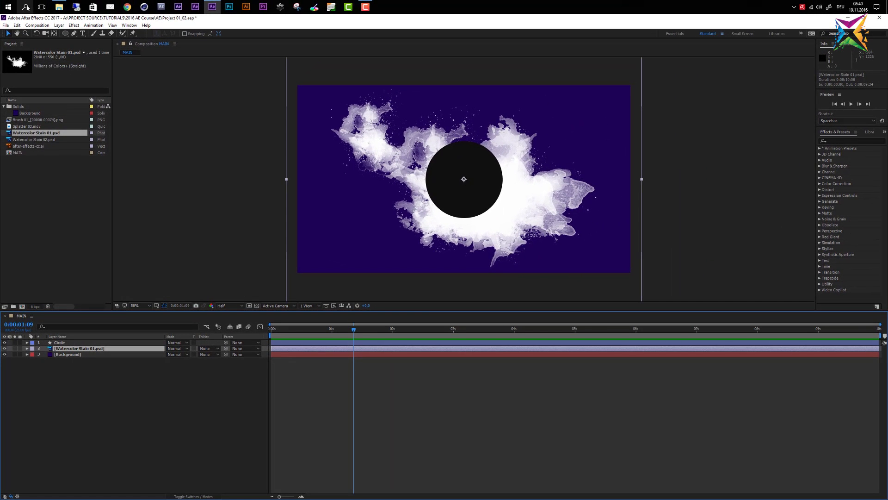
Save the project under the name Project 01_03.aep in the AE folder, replacing the existing file
click(5, 25)
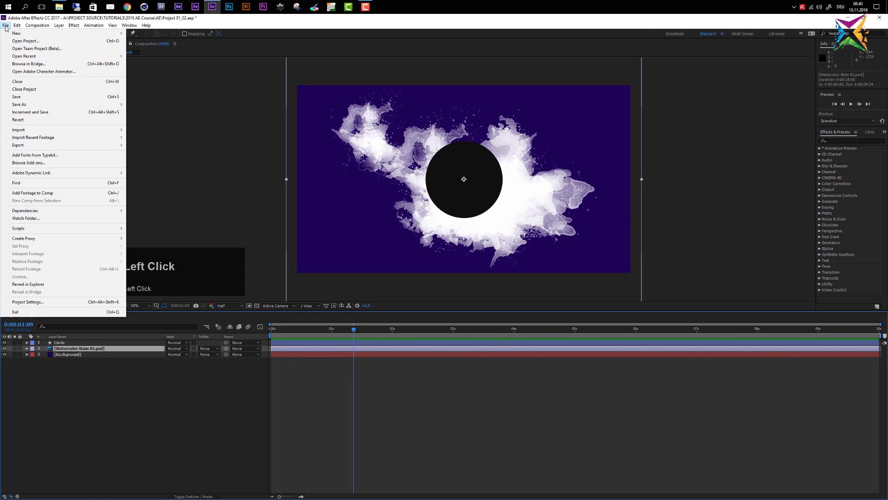
mouse_move(29, 103)
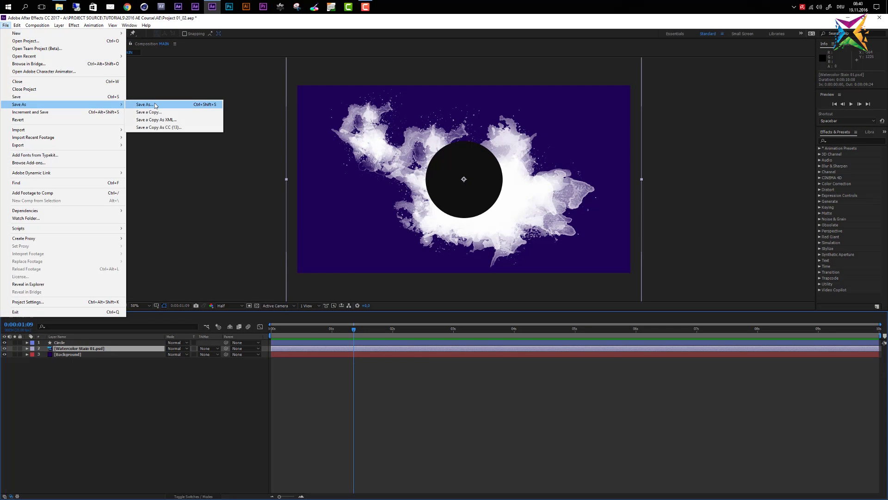
click(155, 106)
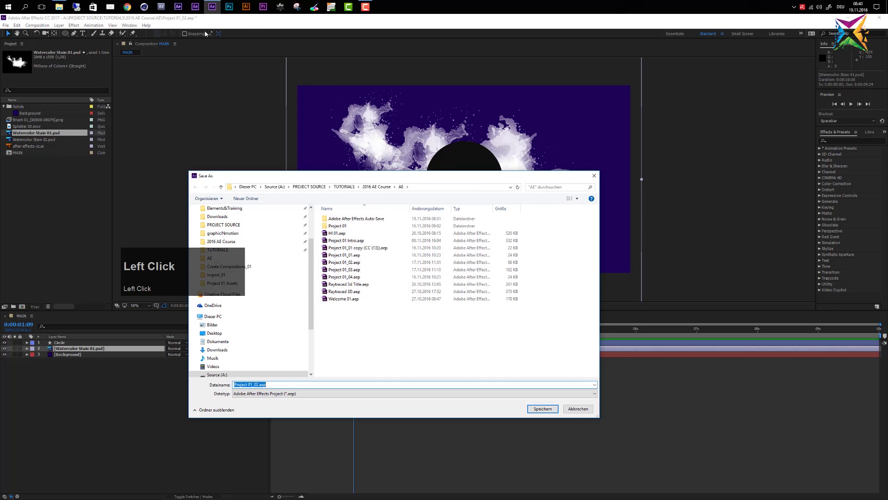
click(354, 270)
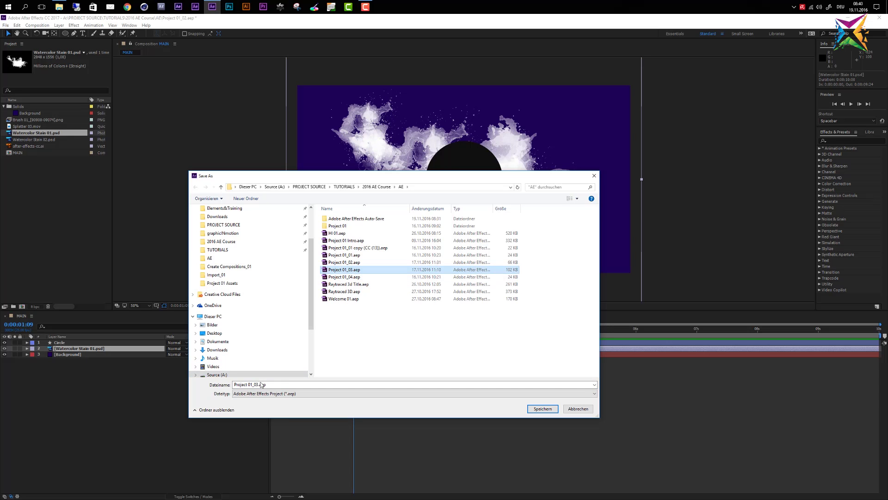
click(543, 409)
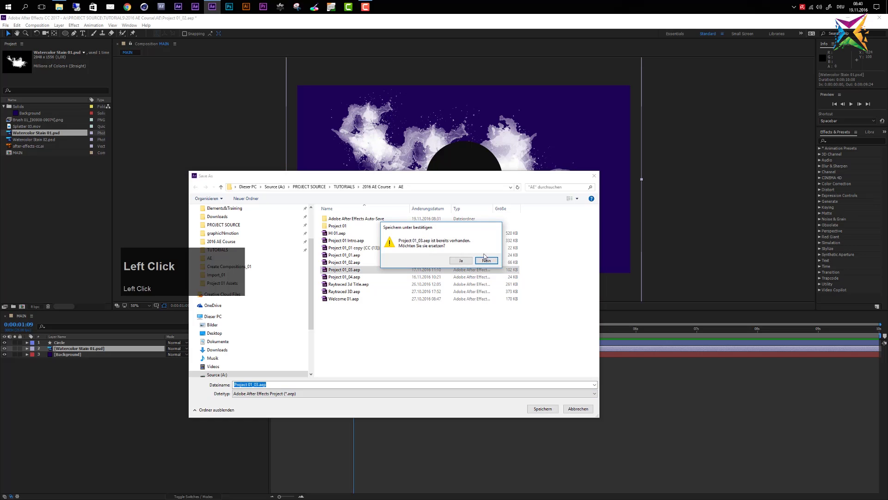
click(462, 261)
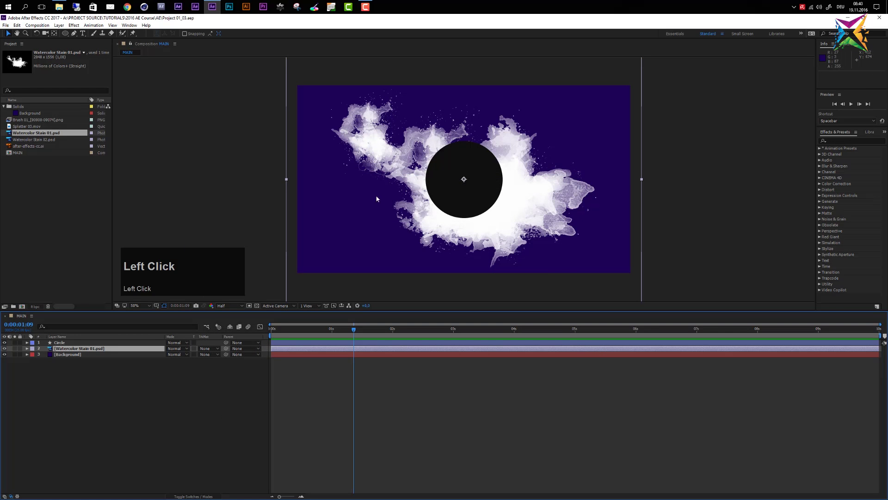